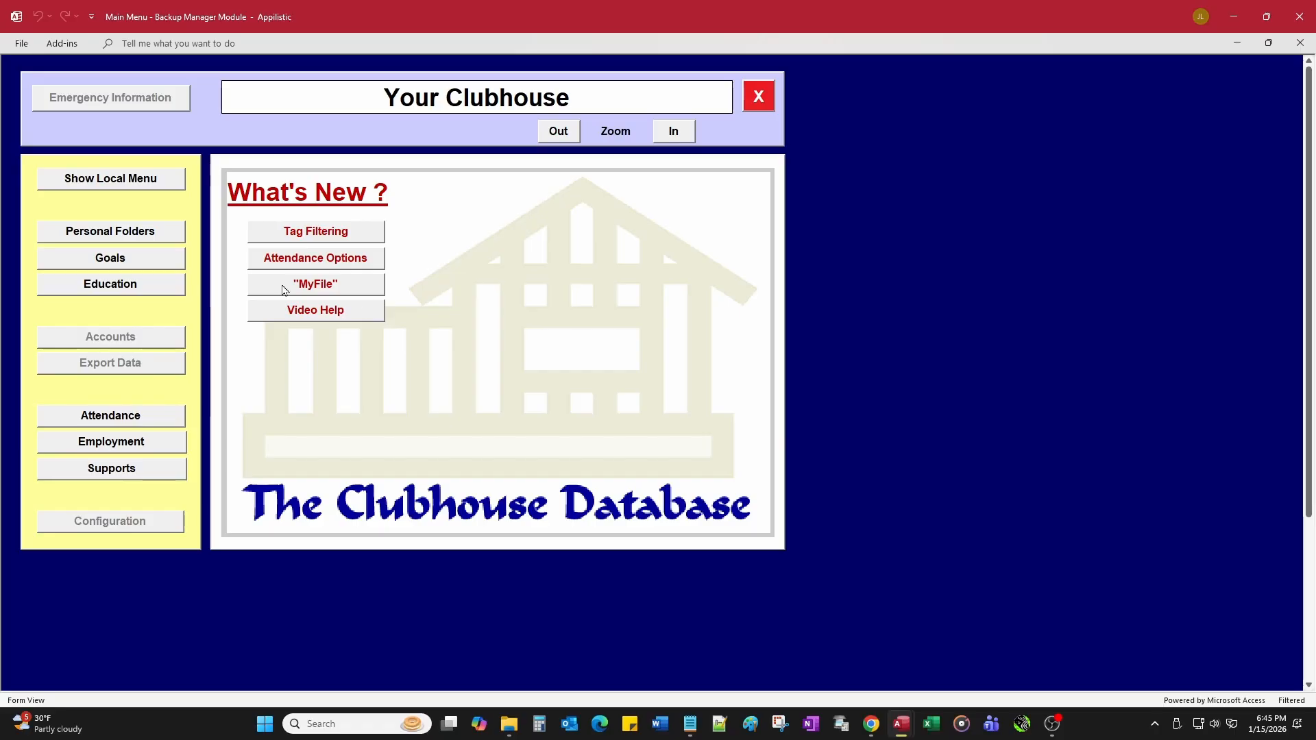
Step: Open the member's personal folder from Personal Folders and view its database permissions
left_click(151, 337)
left_click(144, 363)
left_click(153, 233)
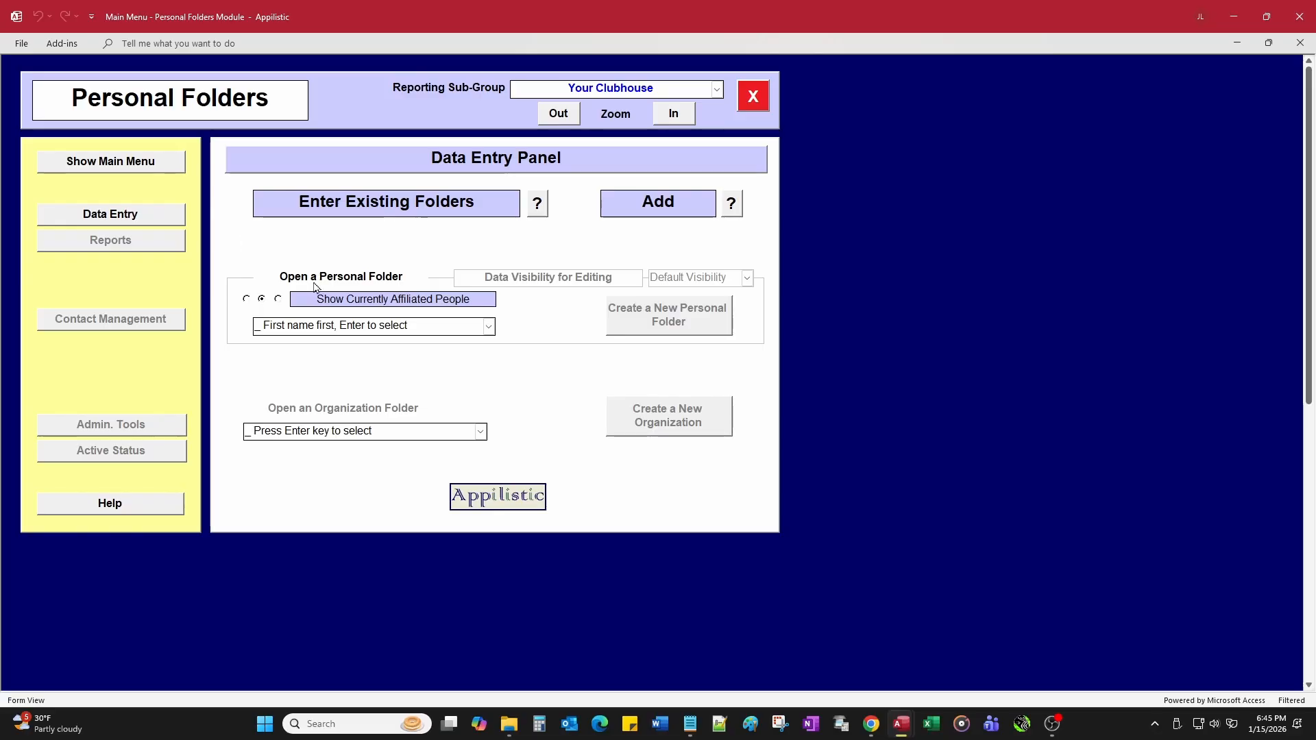
left_click(489, 326)
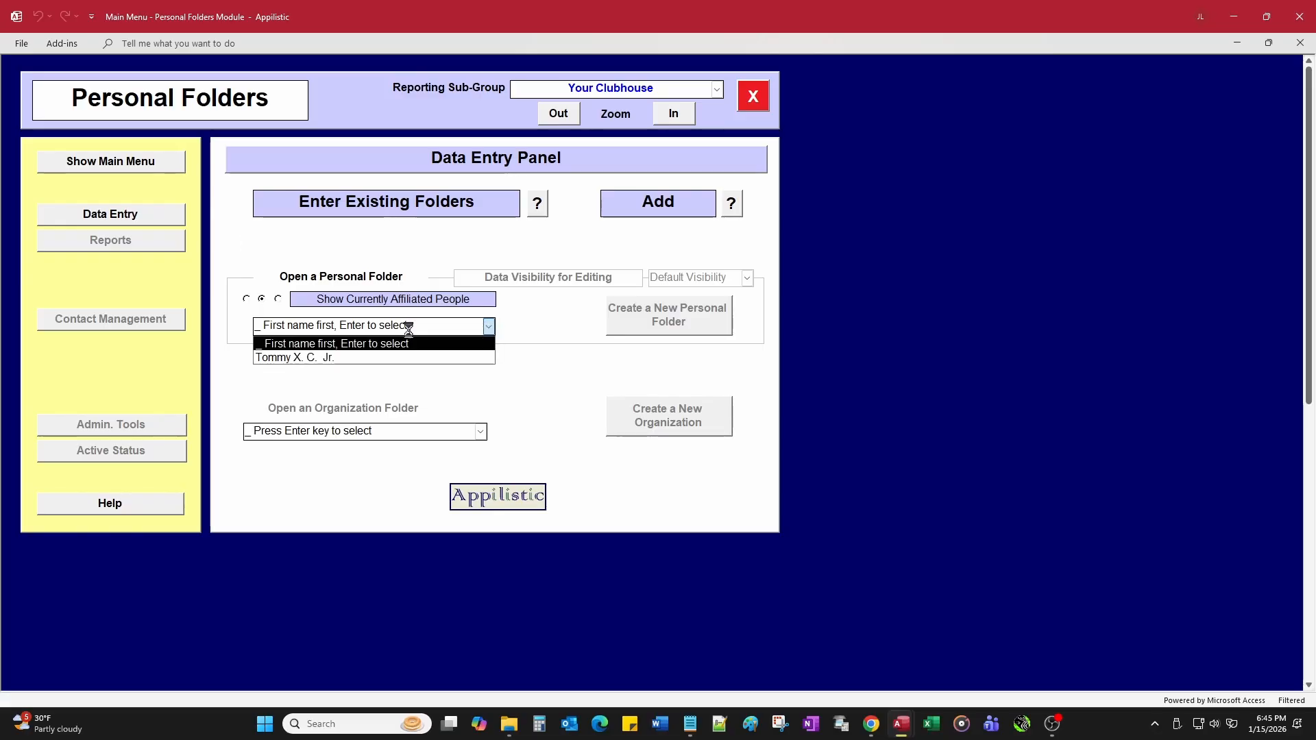
left_click(337, 357)
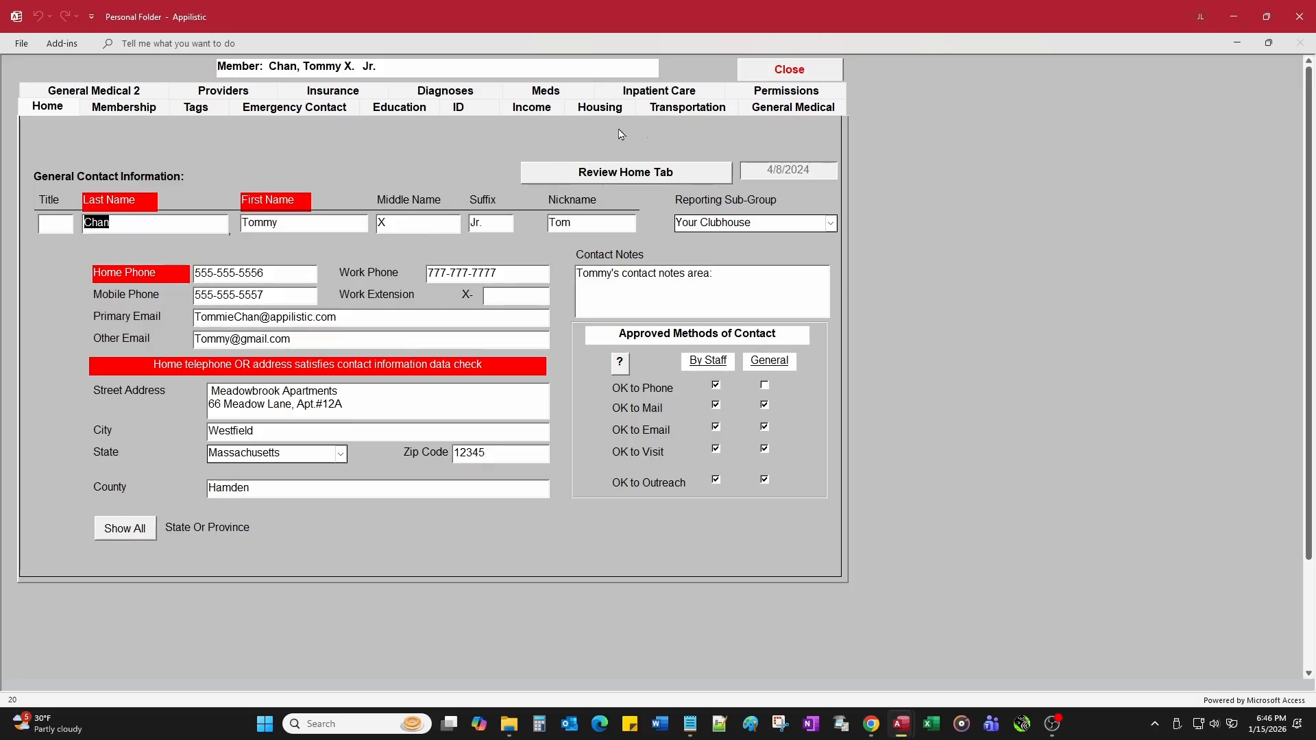
left_click(781, 96)
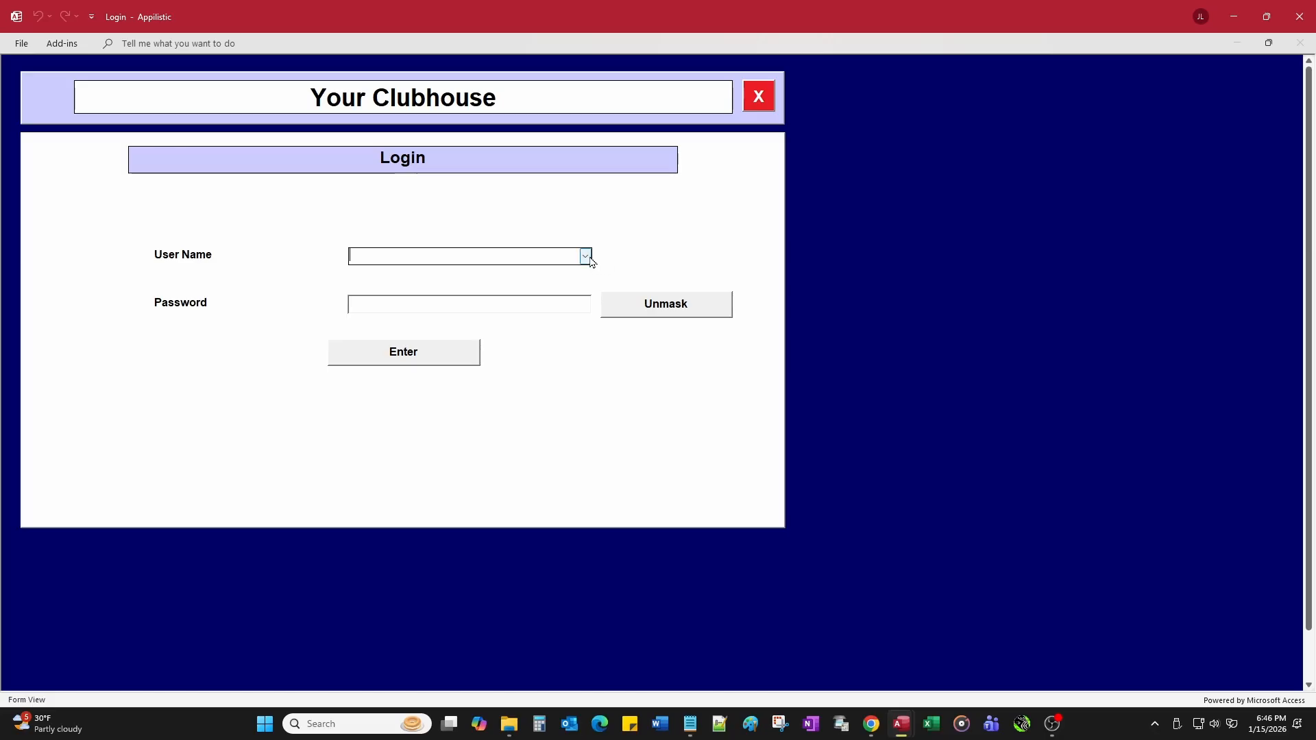
Step: Log in as a different user by choosing their user name and submitting the login
left_click(586, 257)
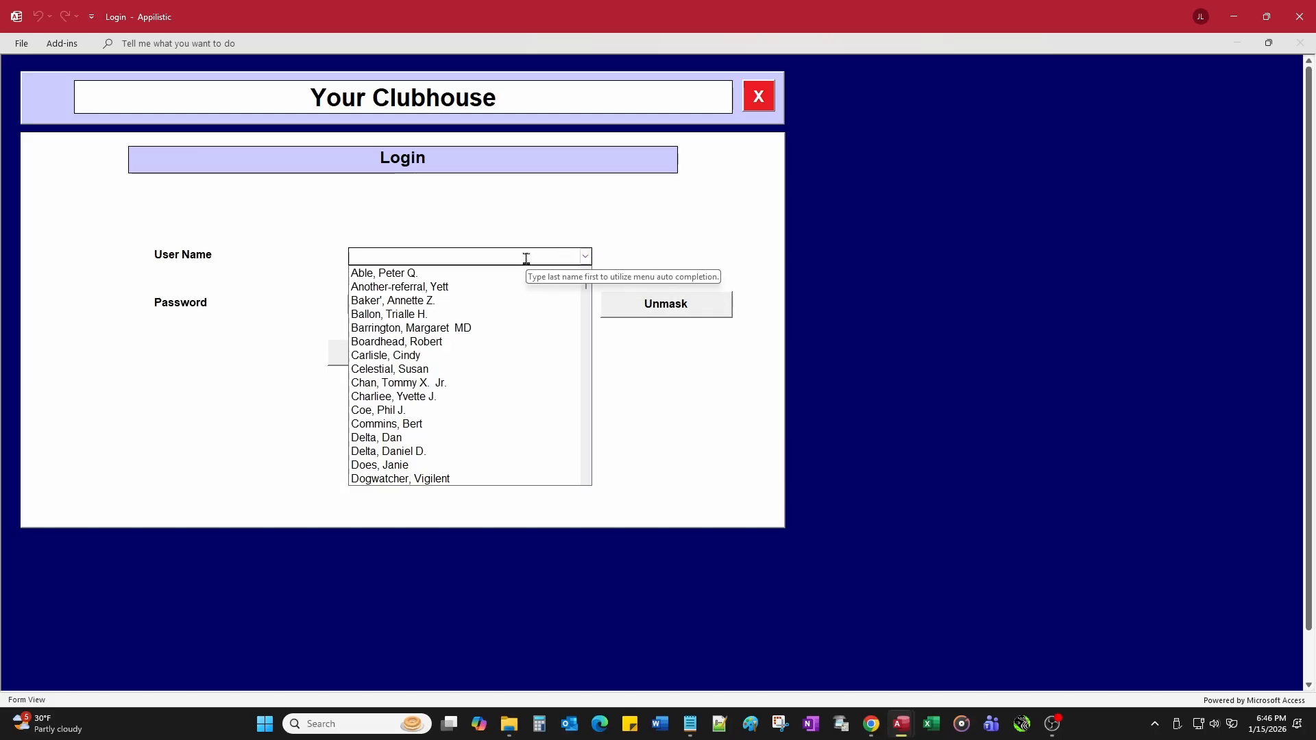
key("Tab")
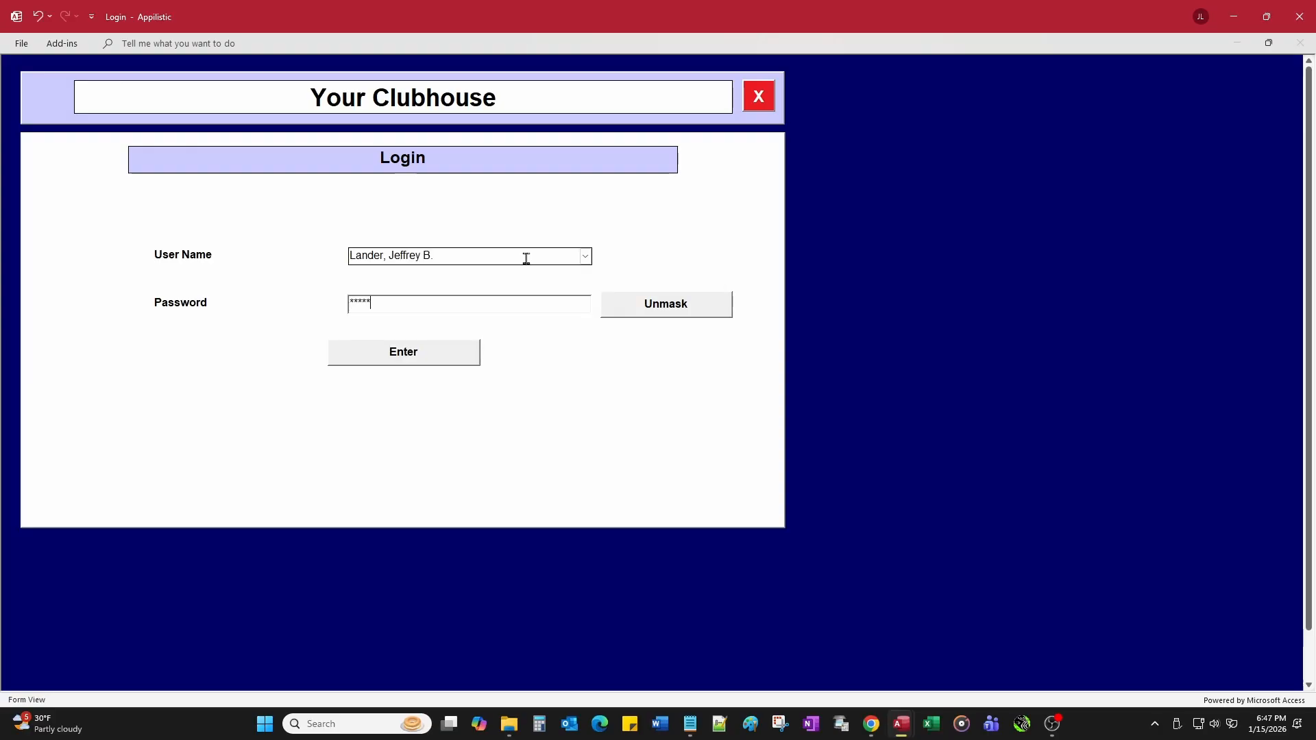
key("Return")
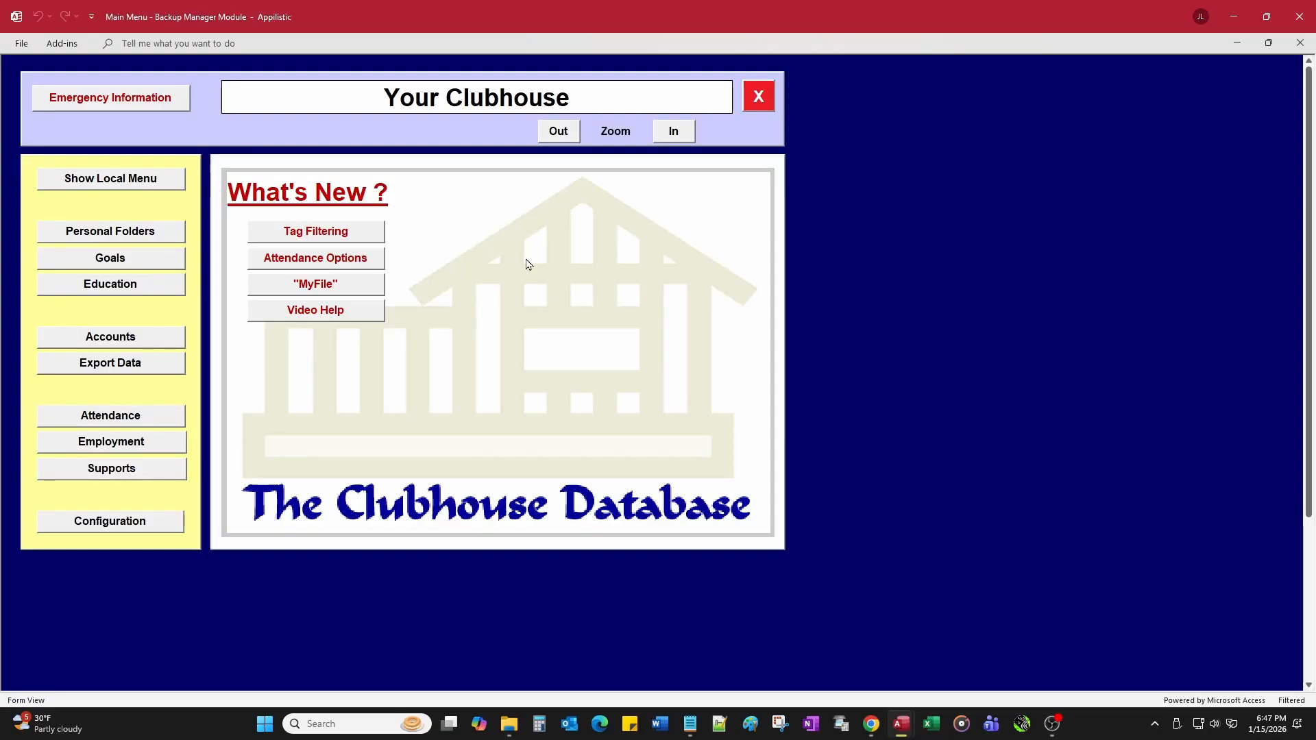
Step: Create a new blank Staff personal folder from the Personal Folders module
left_click(140, 233)
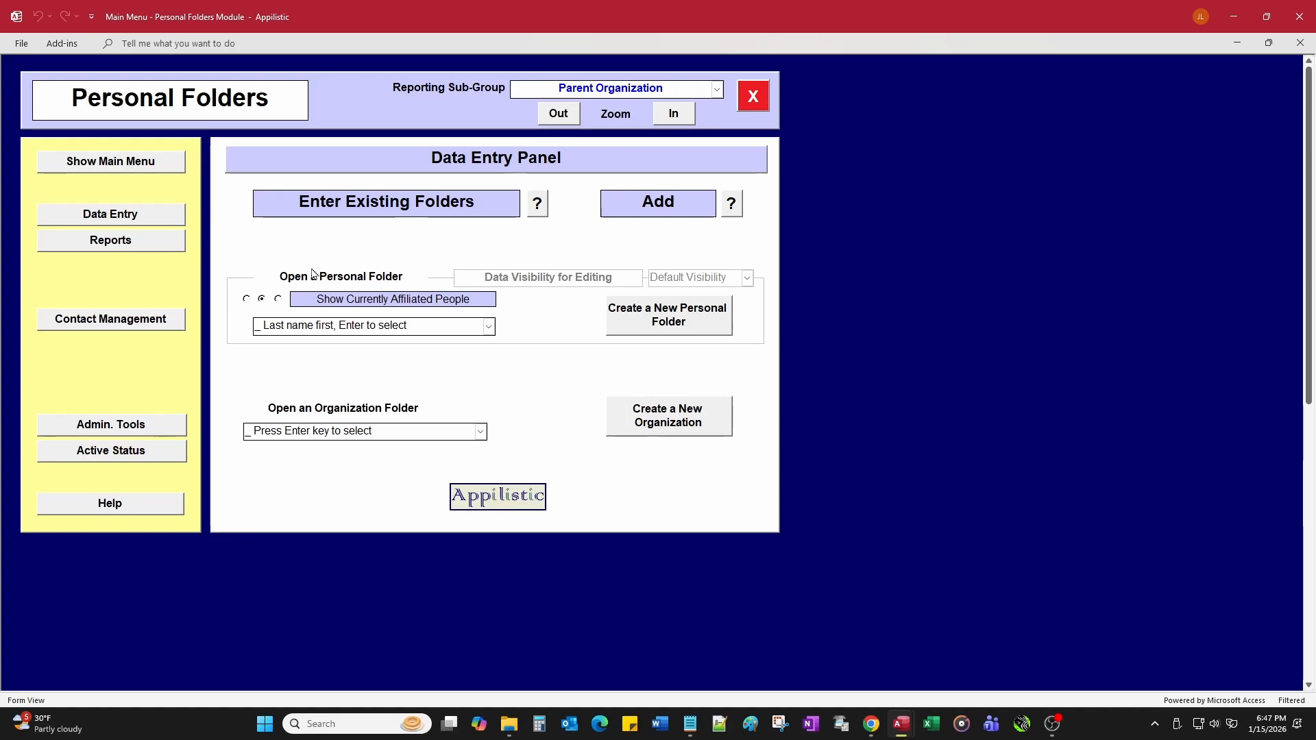
left_click(660, 317)
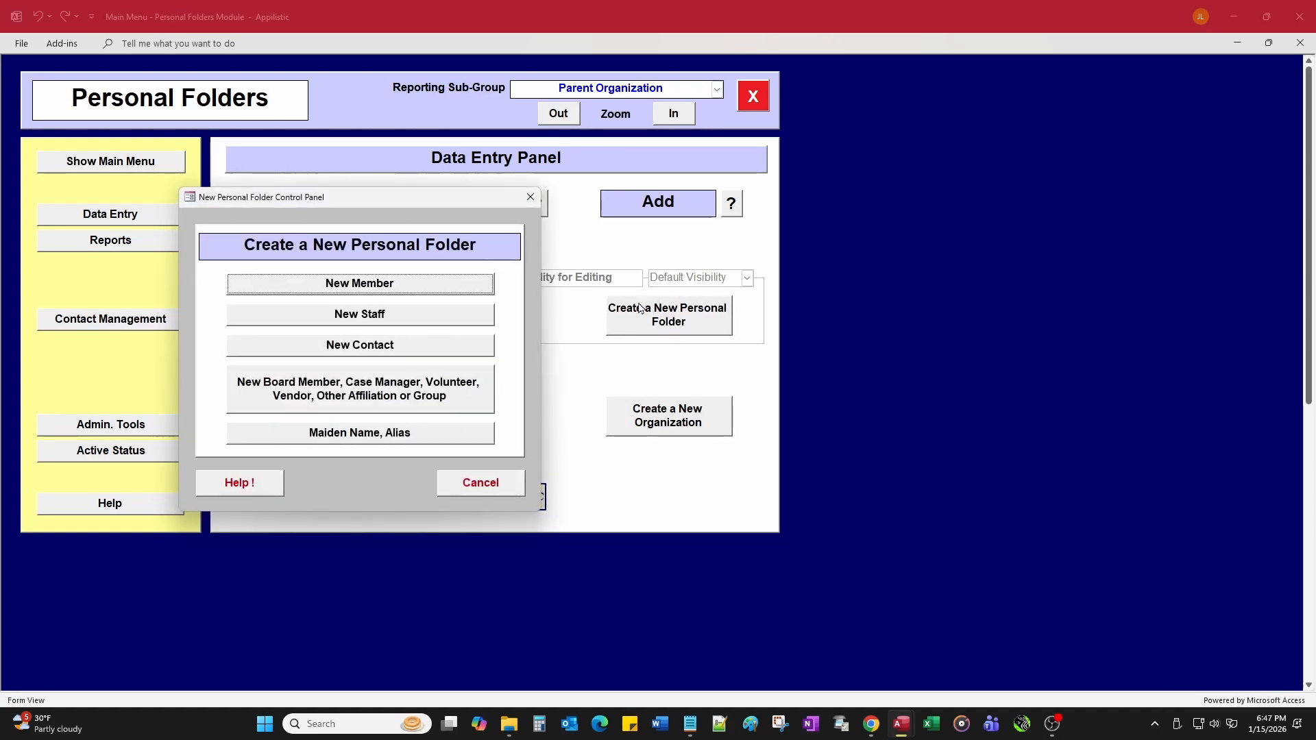
left_click(356, 316)
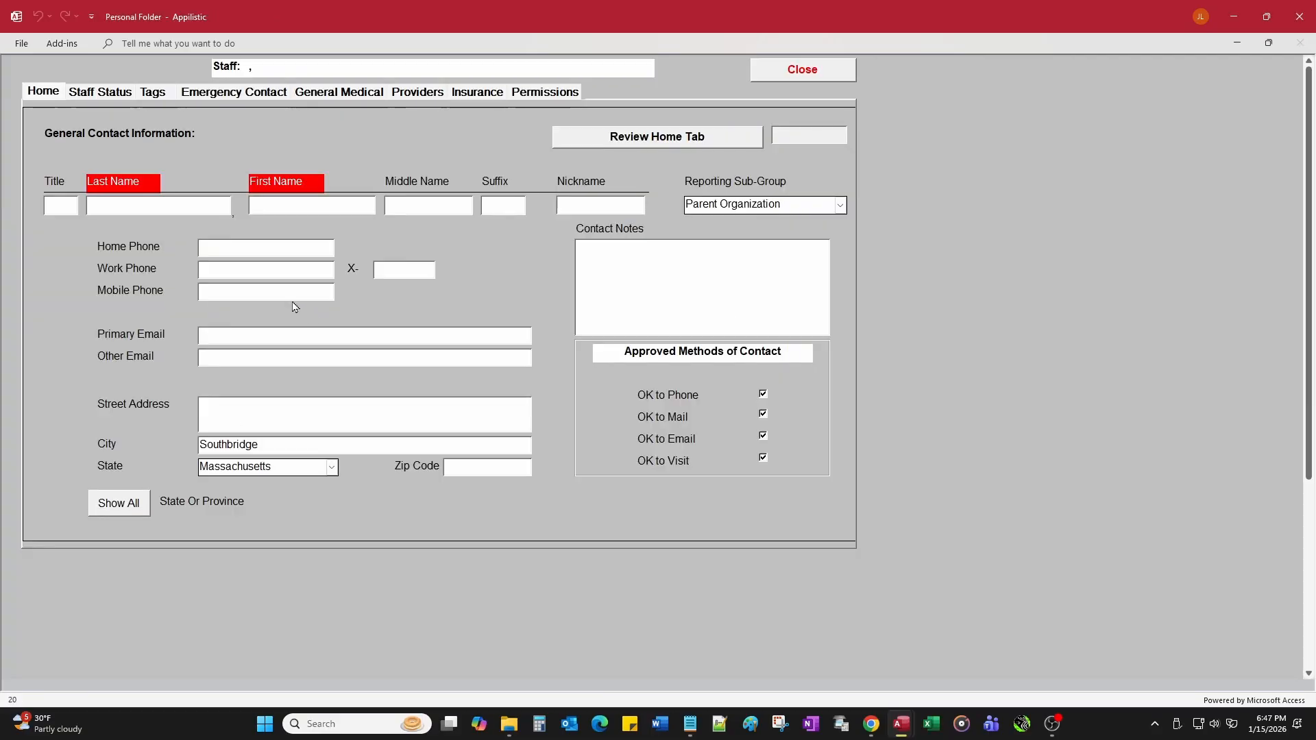
Step: Enter the new staff member's last name and view the folder's Staff-level default permissions
type("Mc")
type("Cloud")
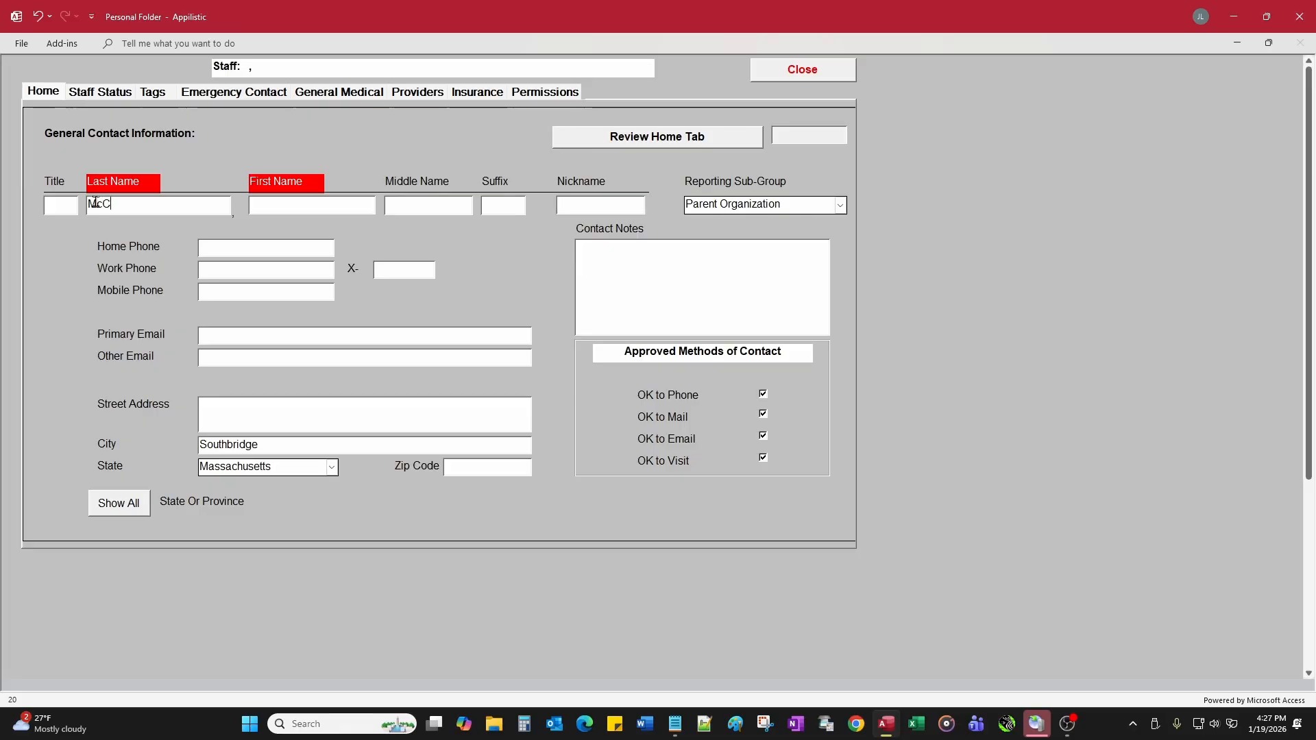
key("Tab")
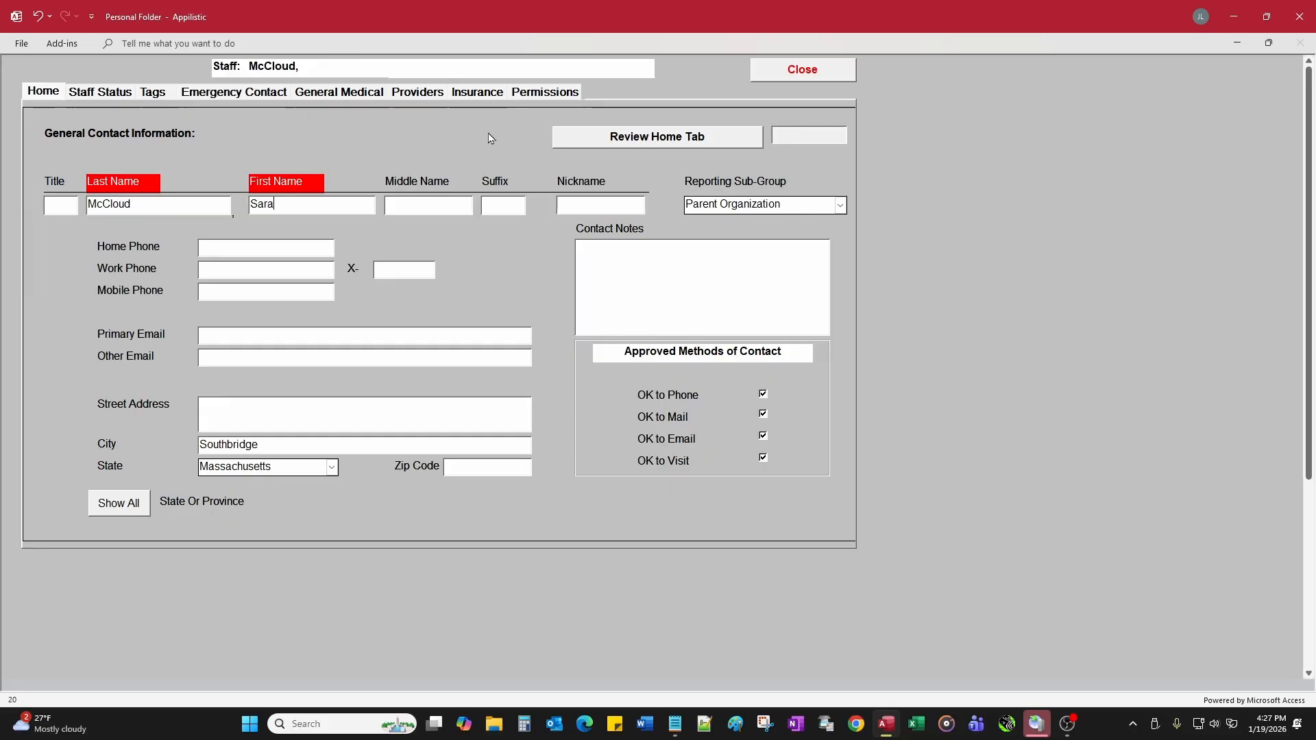
left_click(536, 94)
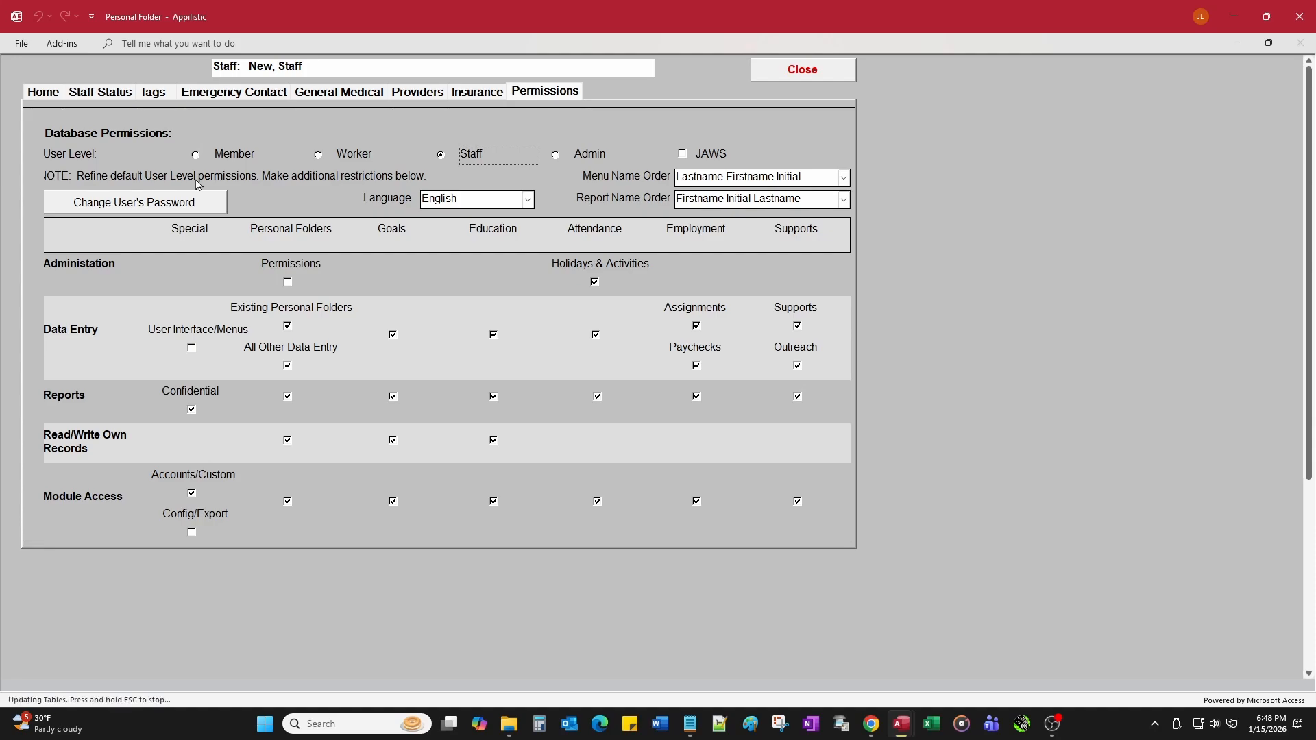
Step: Close the staff folder and reopen the existing member's folder from the last-name list
left_click(761, 68)
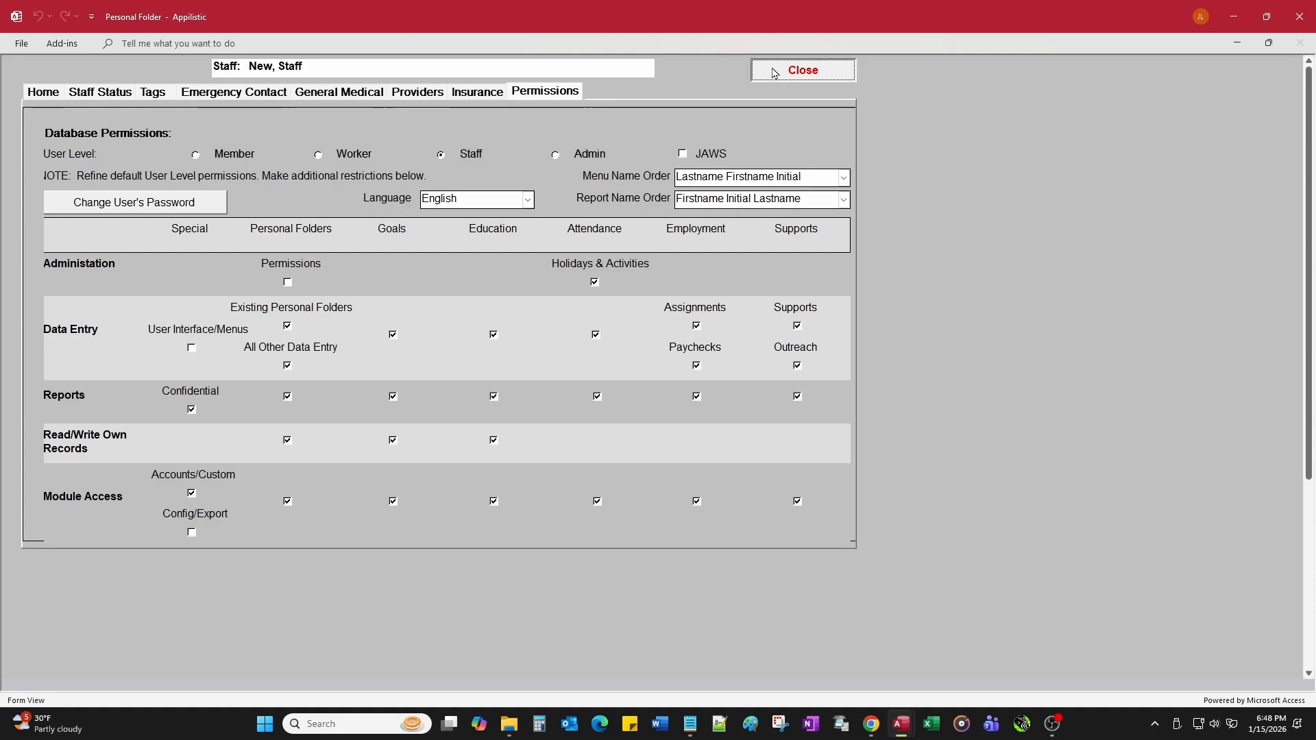
left_click(489, 327)
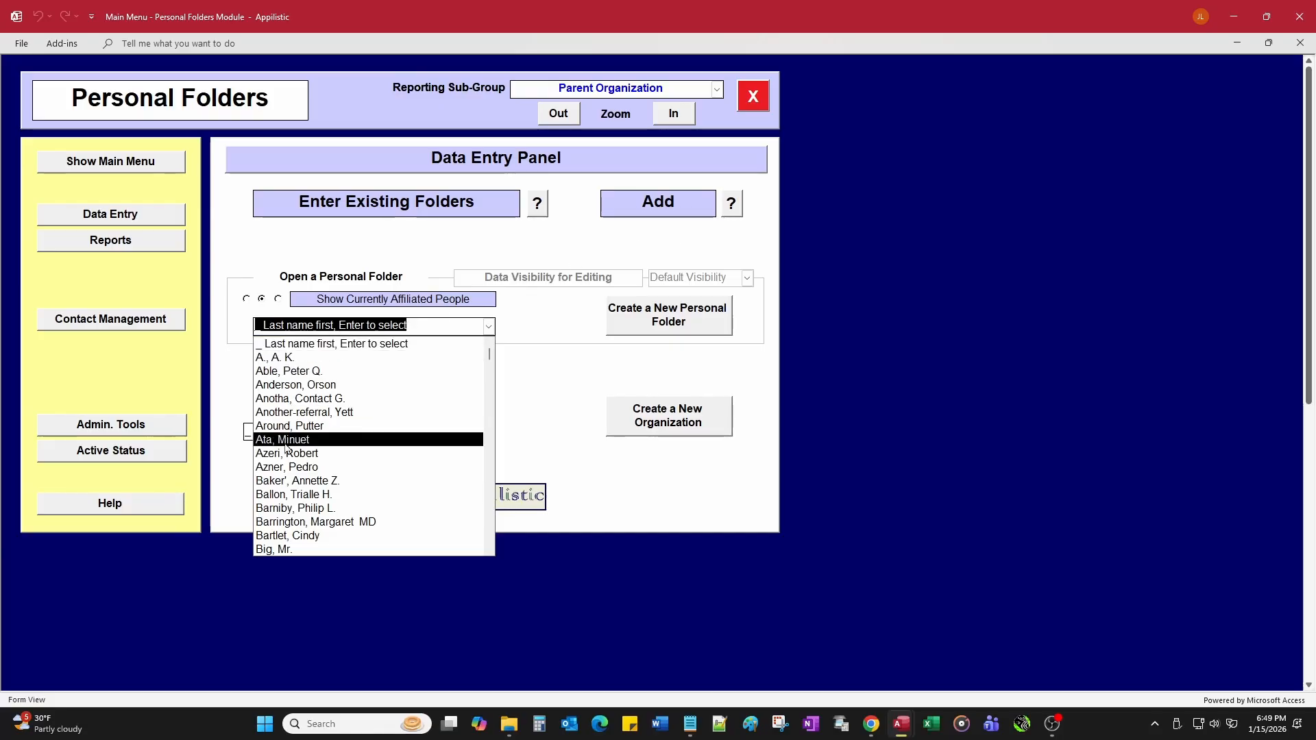
scroll(322, 521, "down", 2)
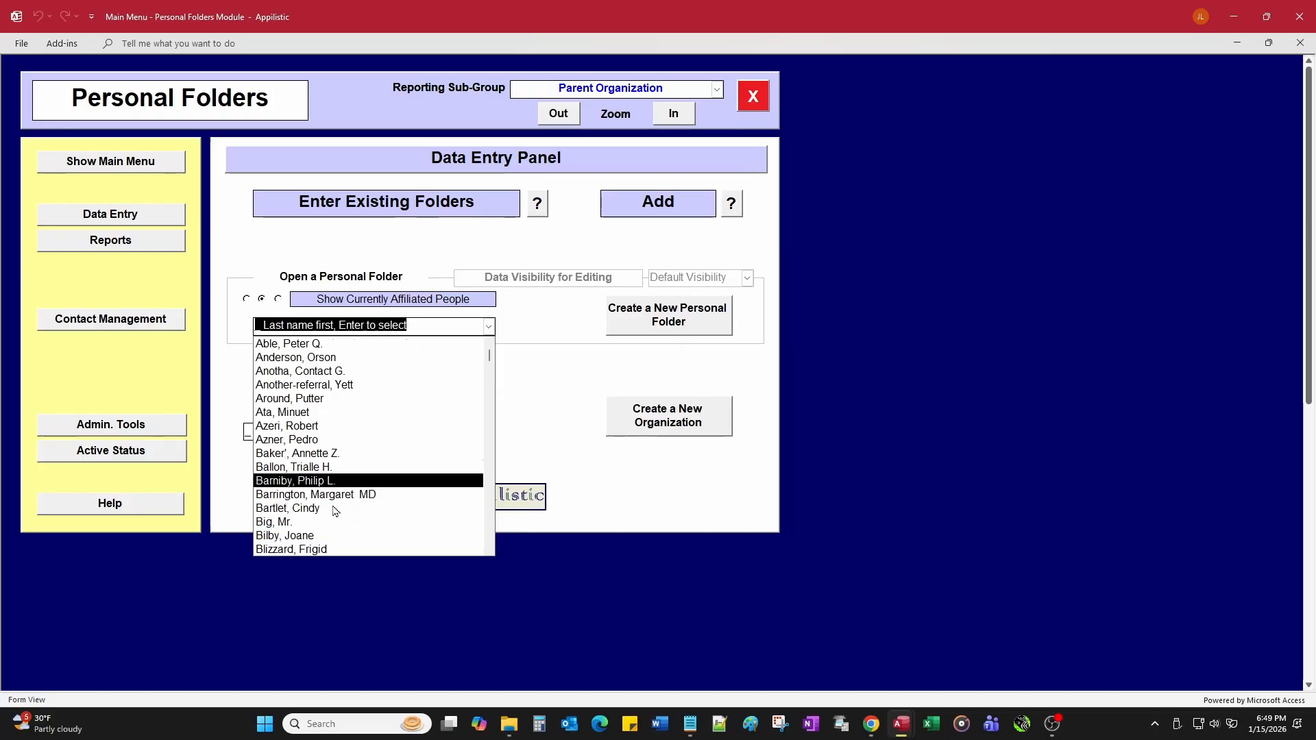
scroll(334, 507, "down", 3)
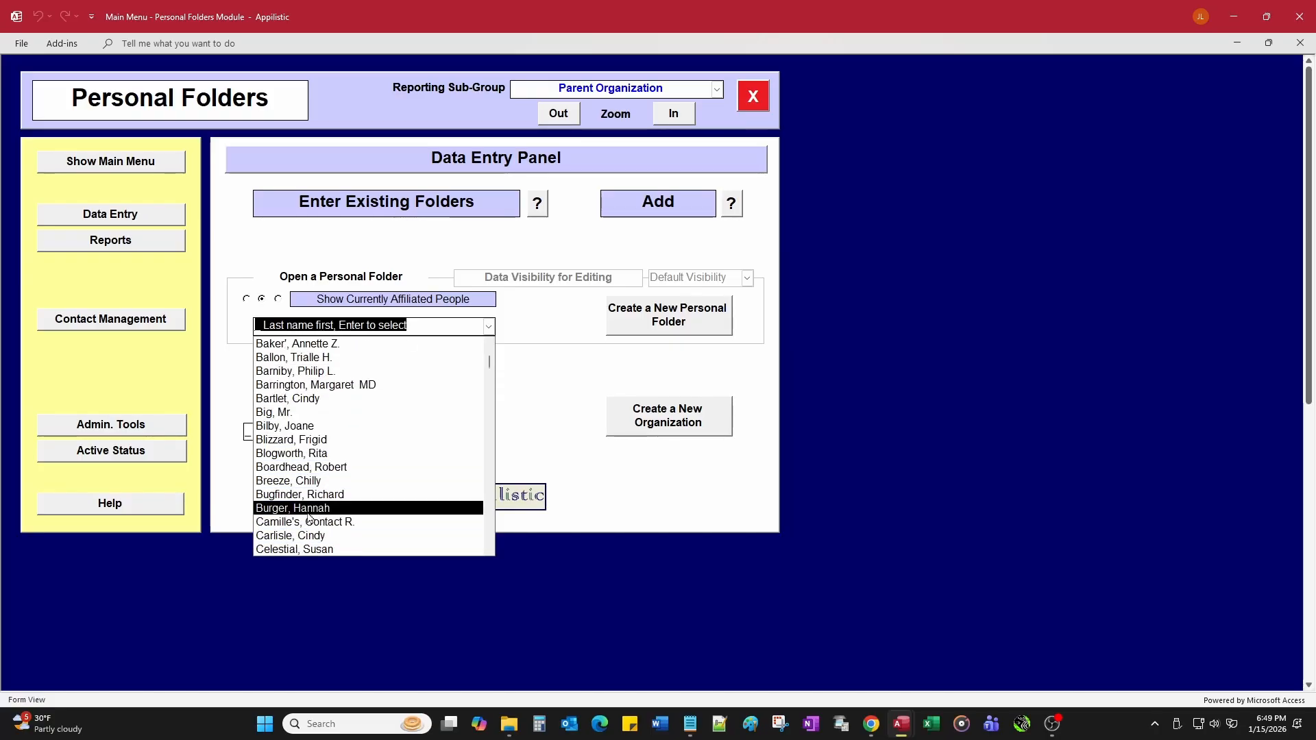
scroll(290, 538, "down", 1)
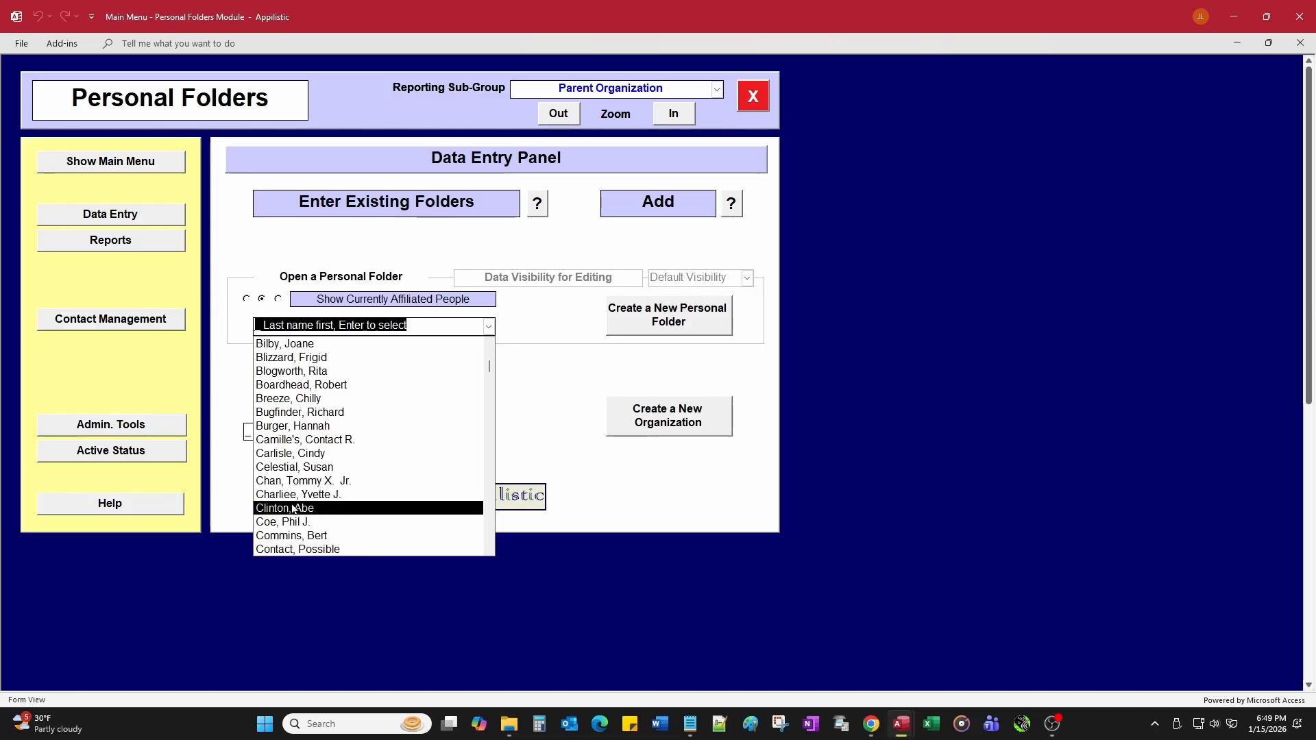
left_click(288, 481)
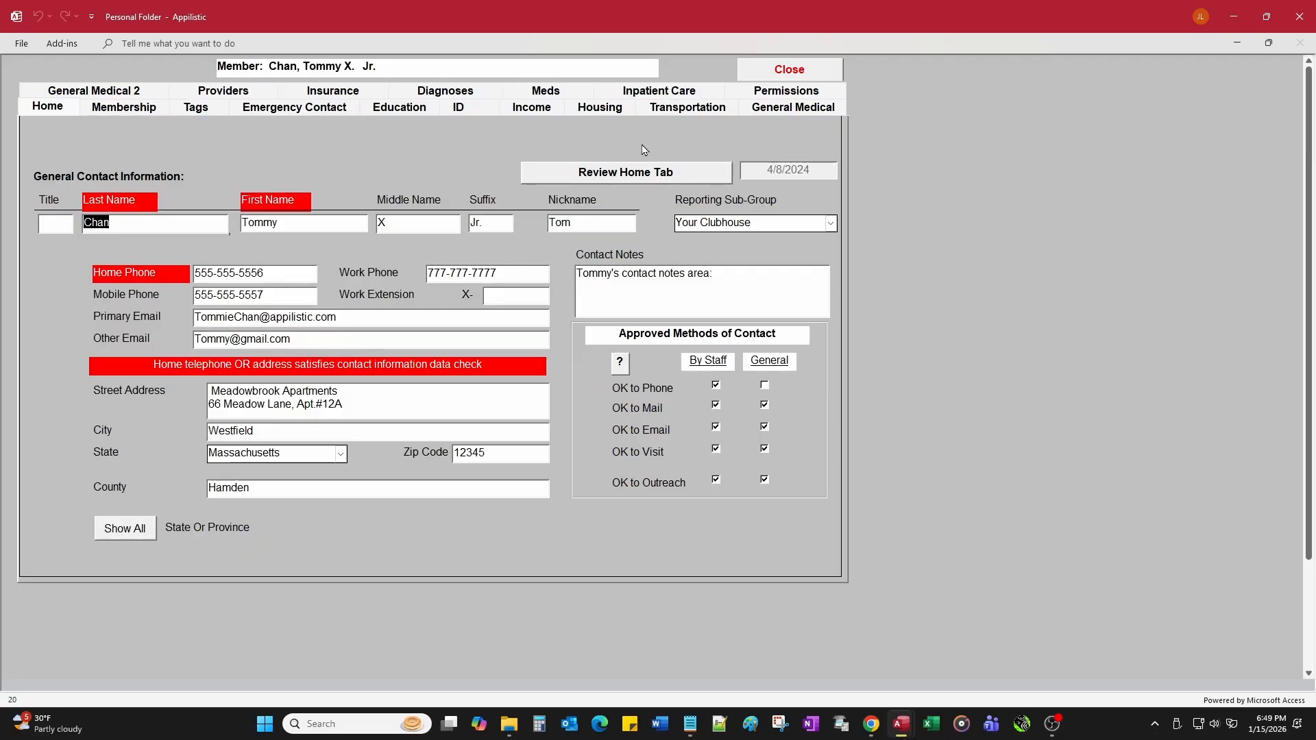
Step: Show the member's database permissions page to set Worker level, JAWS and restricted rights
left_click(769, 93)
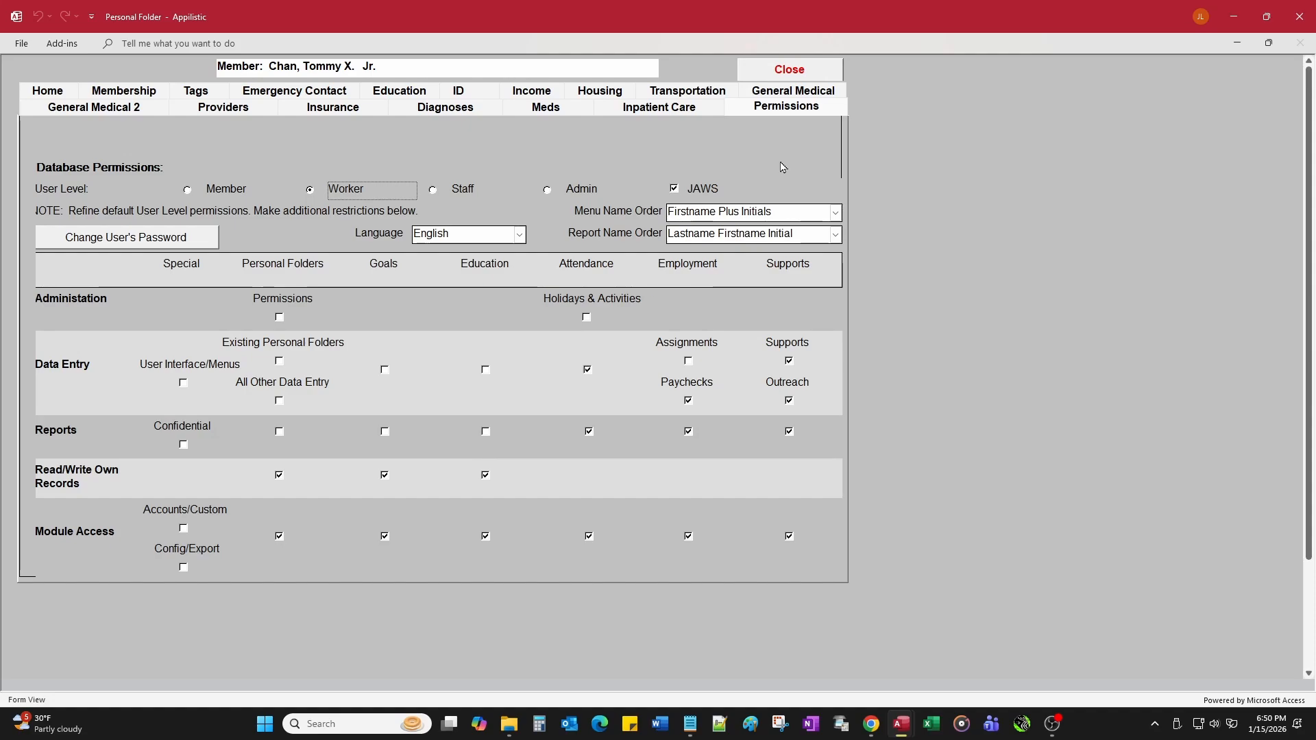
Step: Delete the member's database password, confirming with your own password, then close the folder
left_click(189, 240)
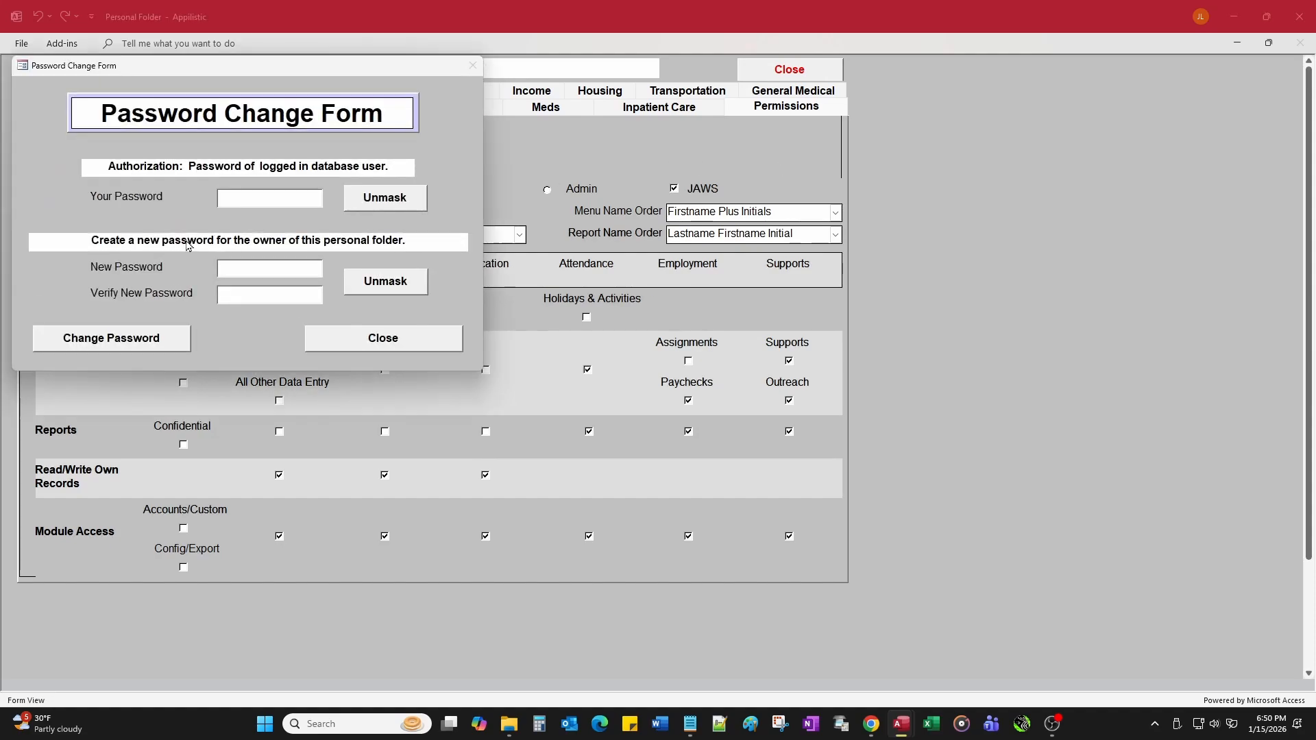
type("********")
left_click(148, 341)
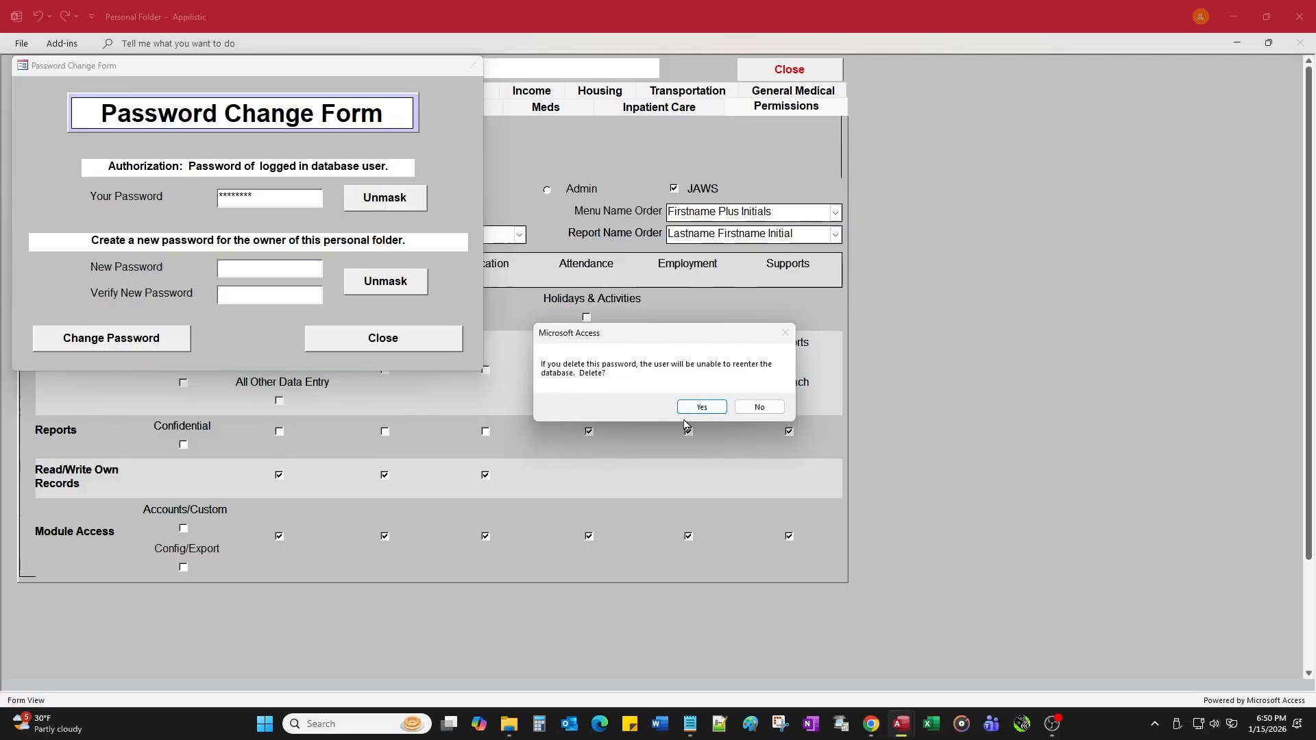
left_click(702, 409)
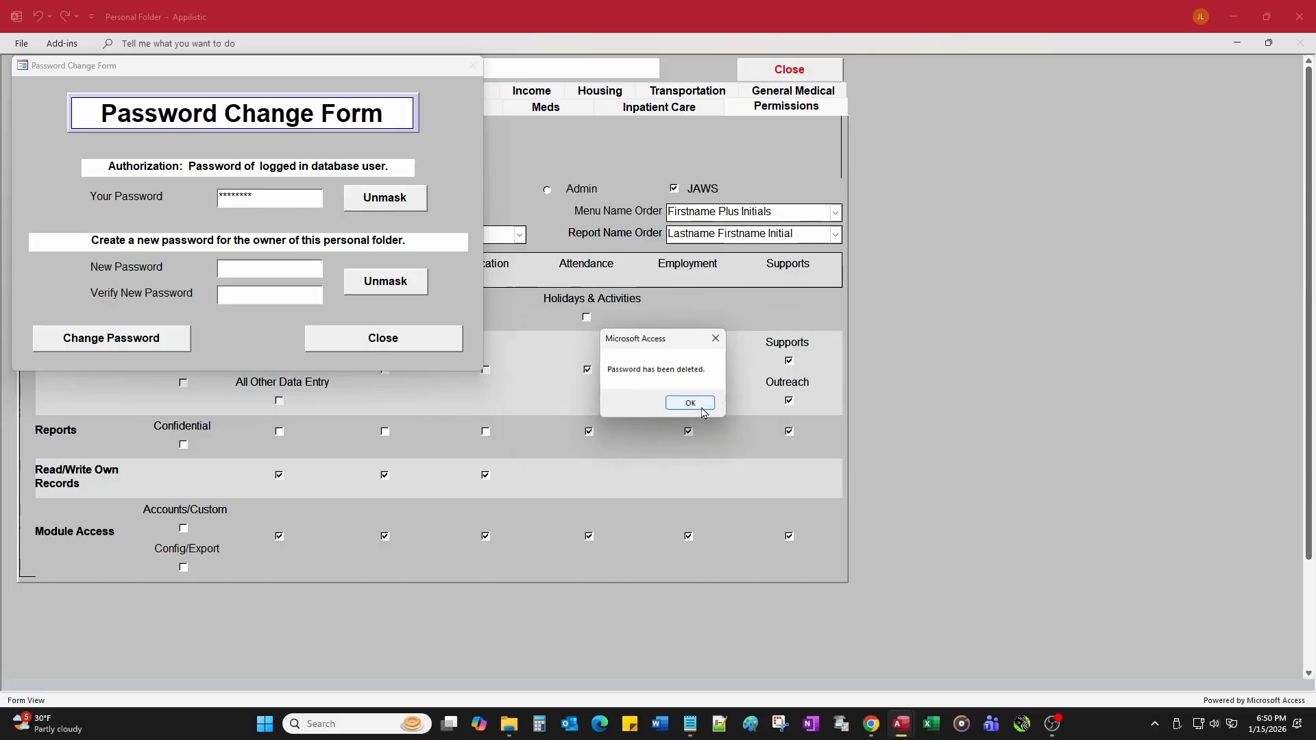
left_click(702, 408)
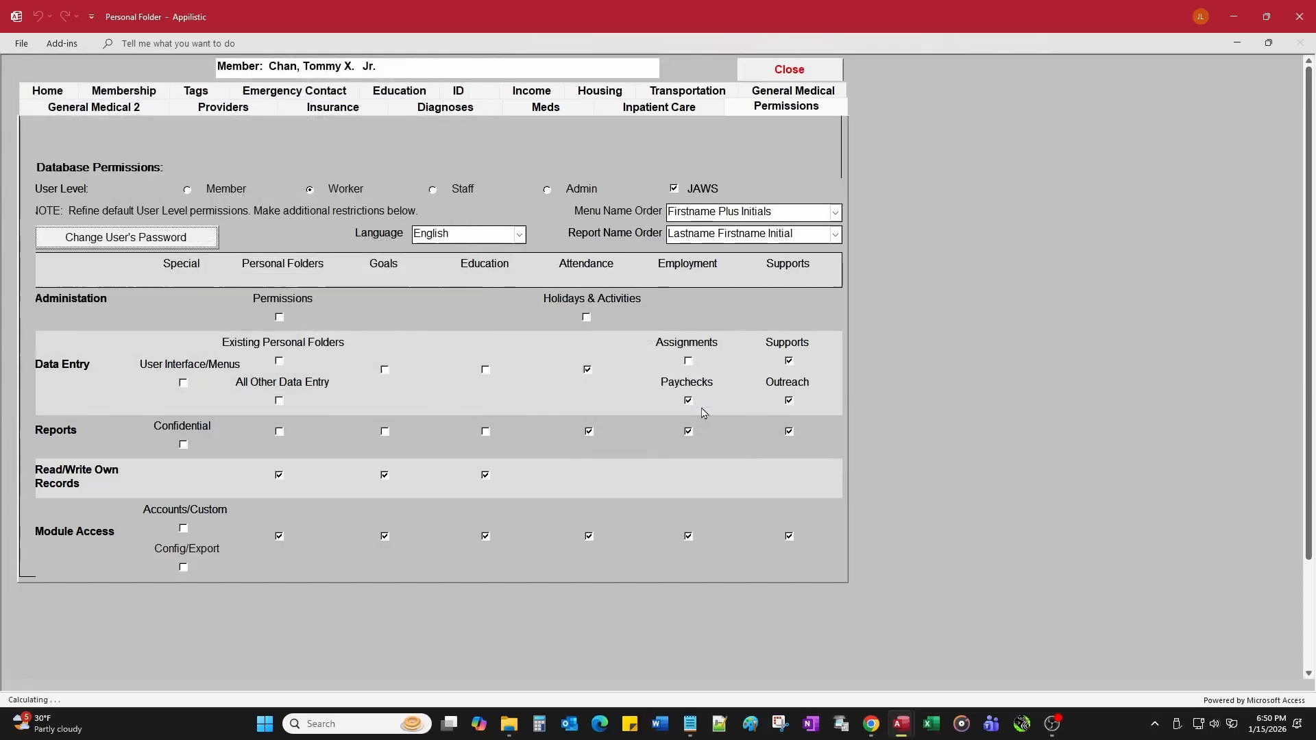
left_click(823, 71)
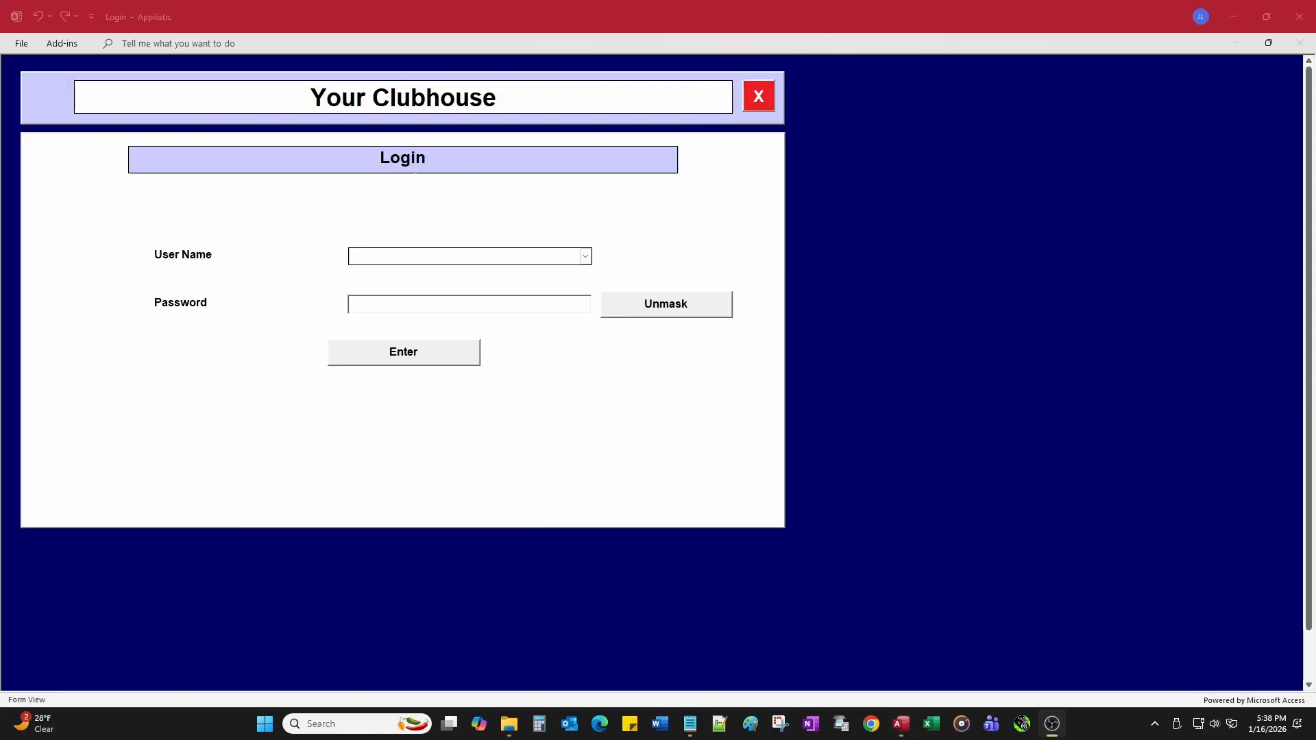
Step: Log back in by choosing the user name and entering the account password
left_click(585, 259)
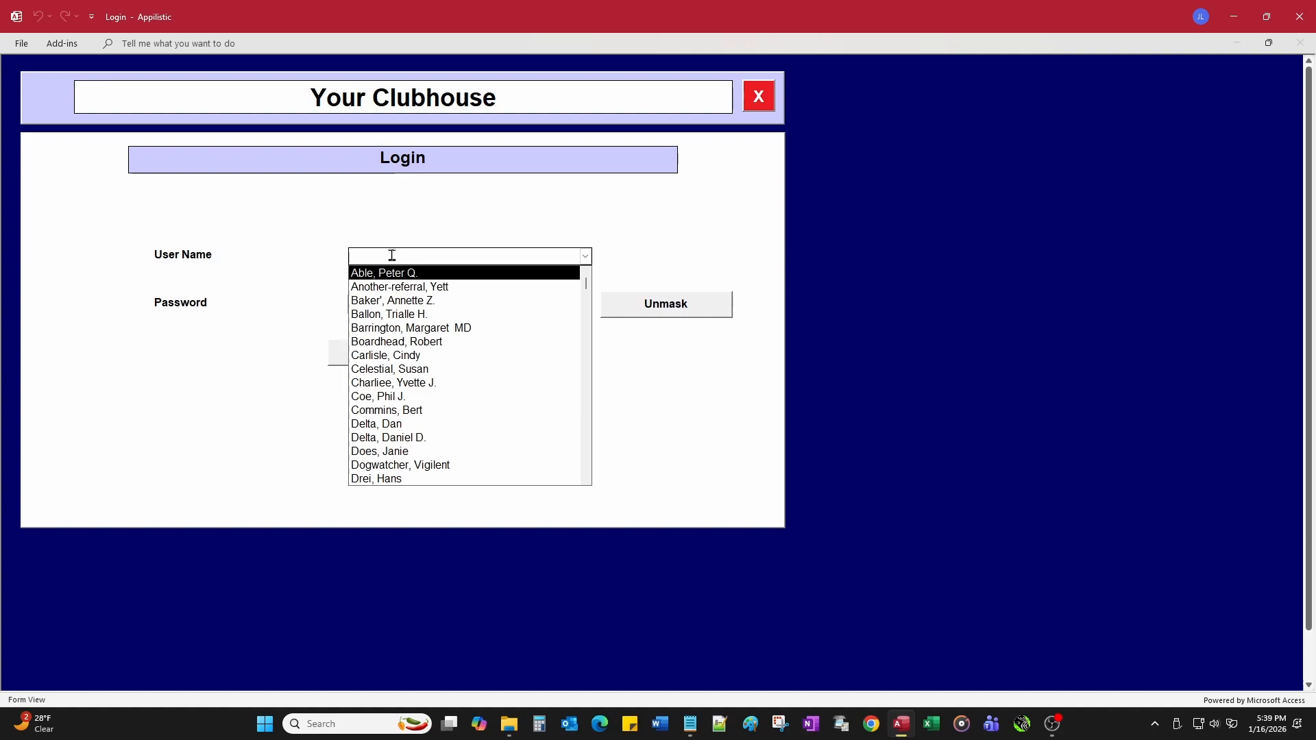
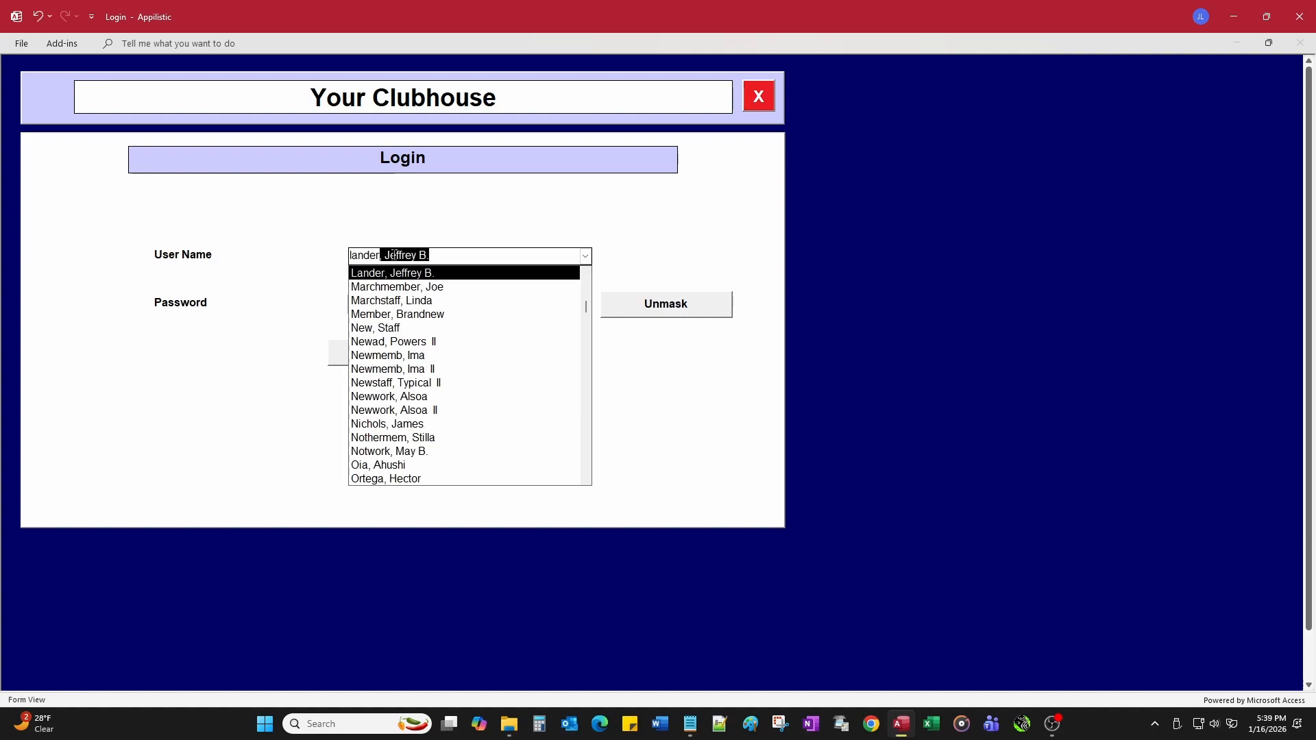
key("Tab")
type("*")
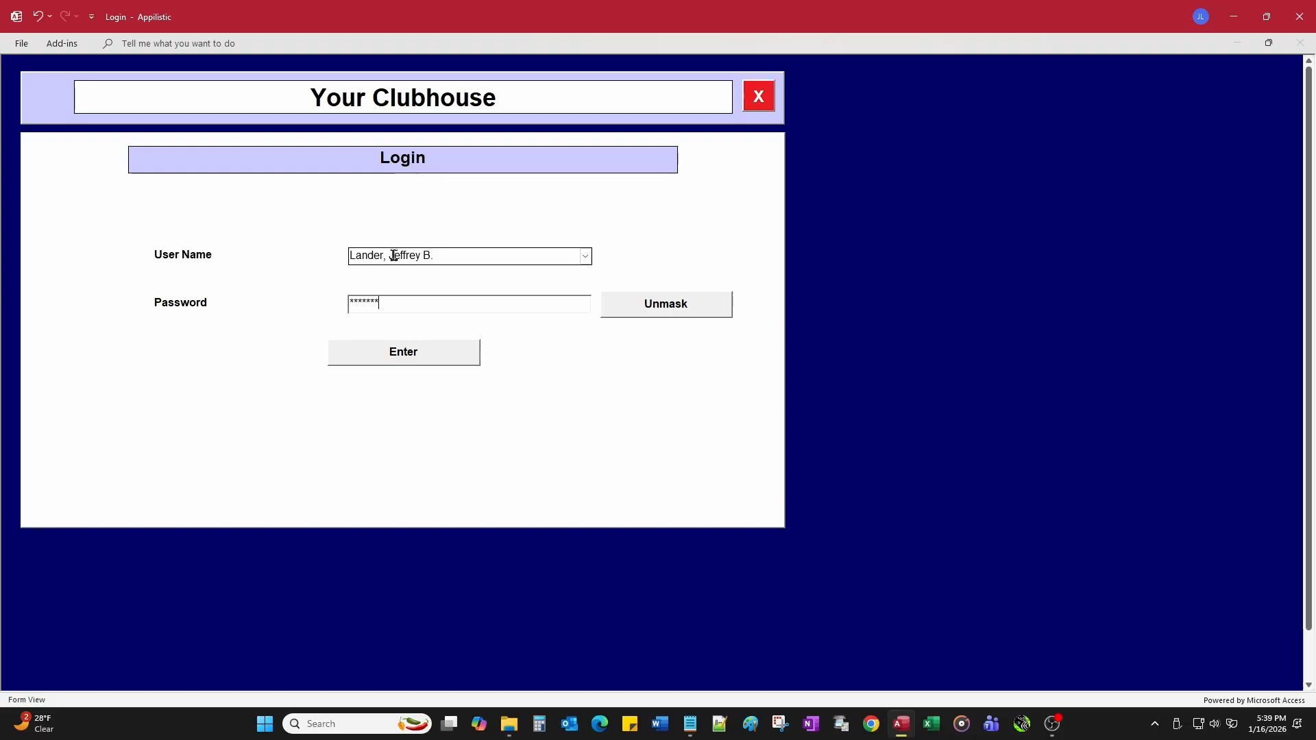
key("Return")
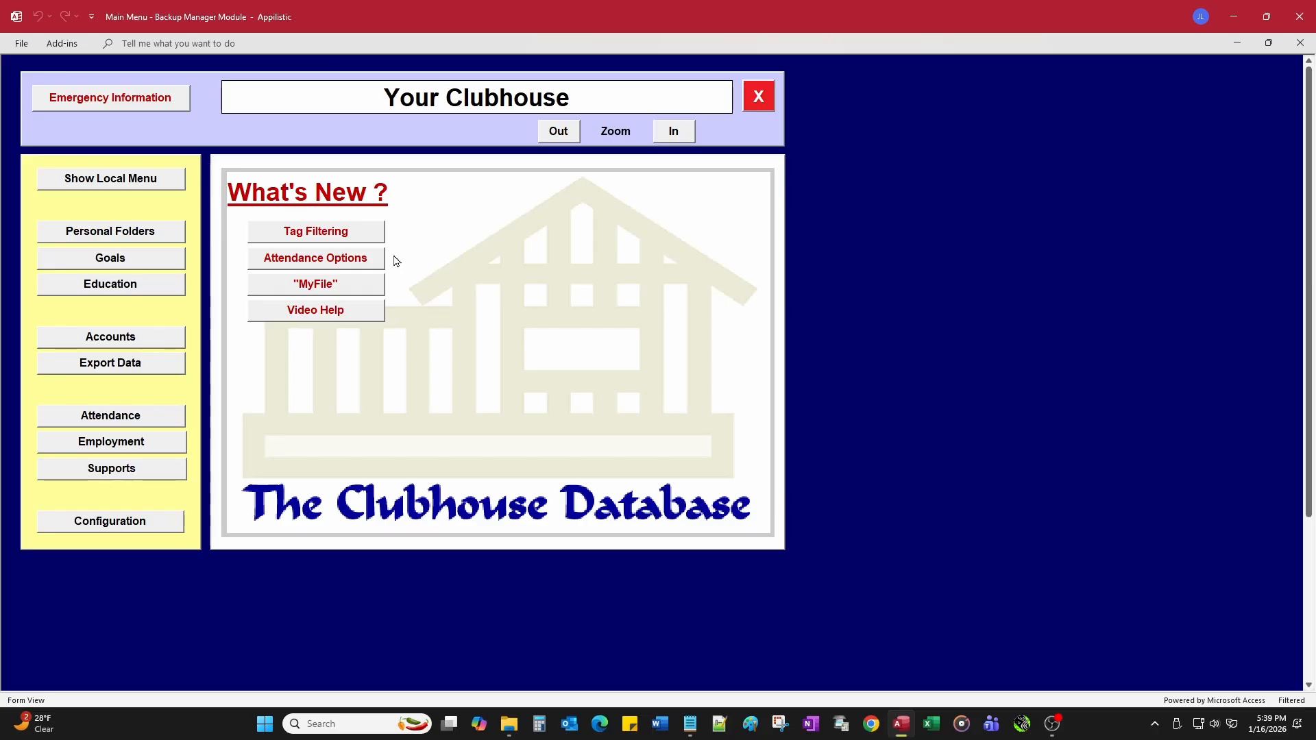
Step: Open Personal Folders and type the member's last name into the folder chooser
left_click(177, 232)
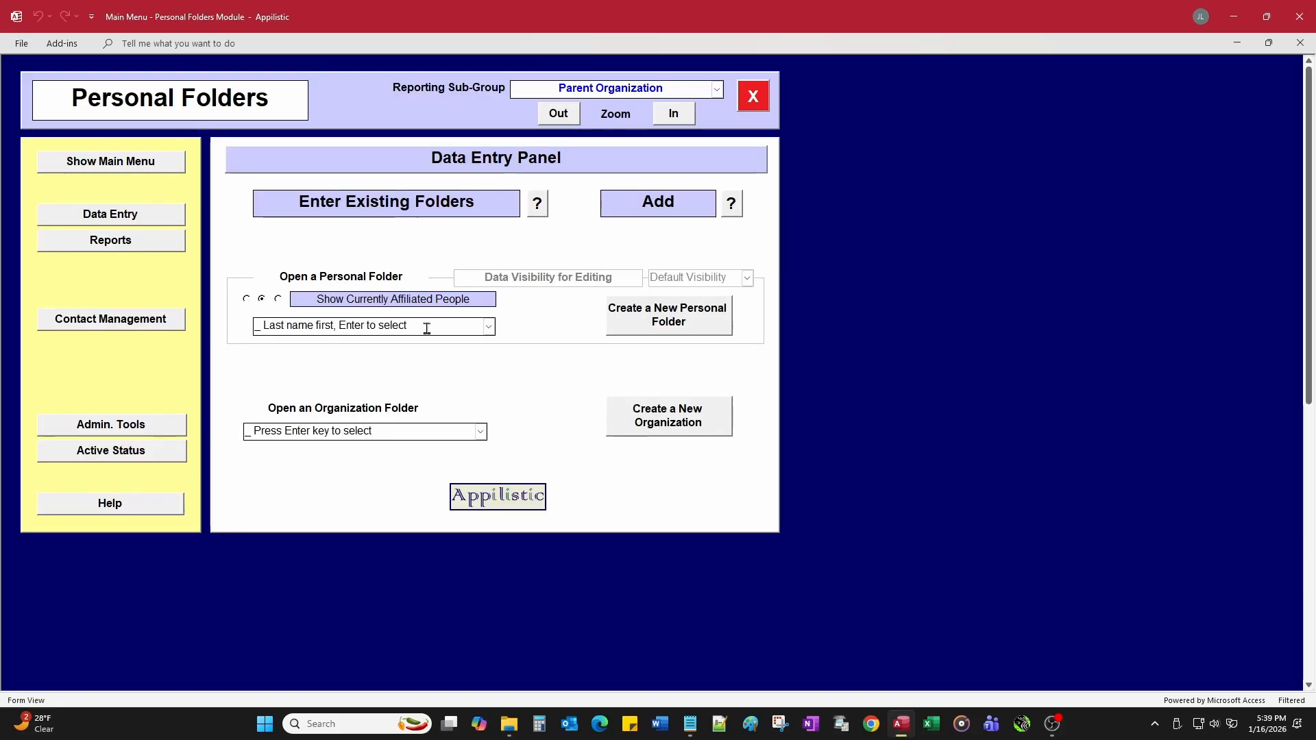
left_click(489, 327)
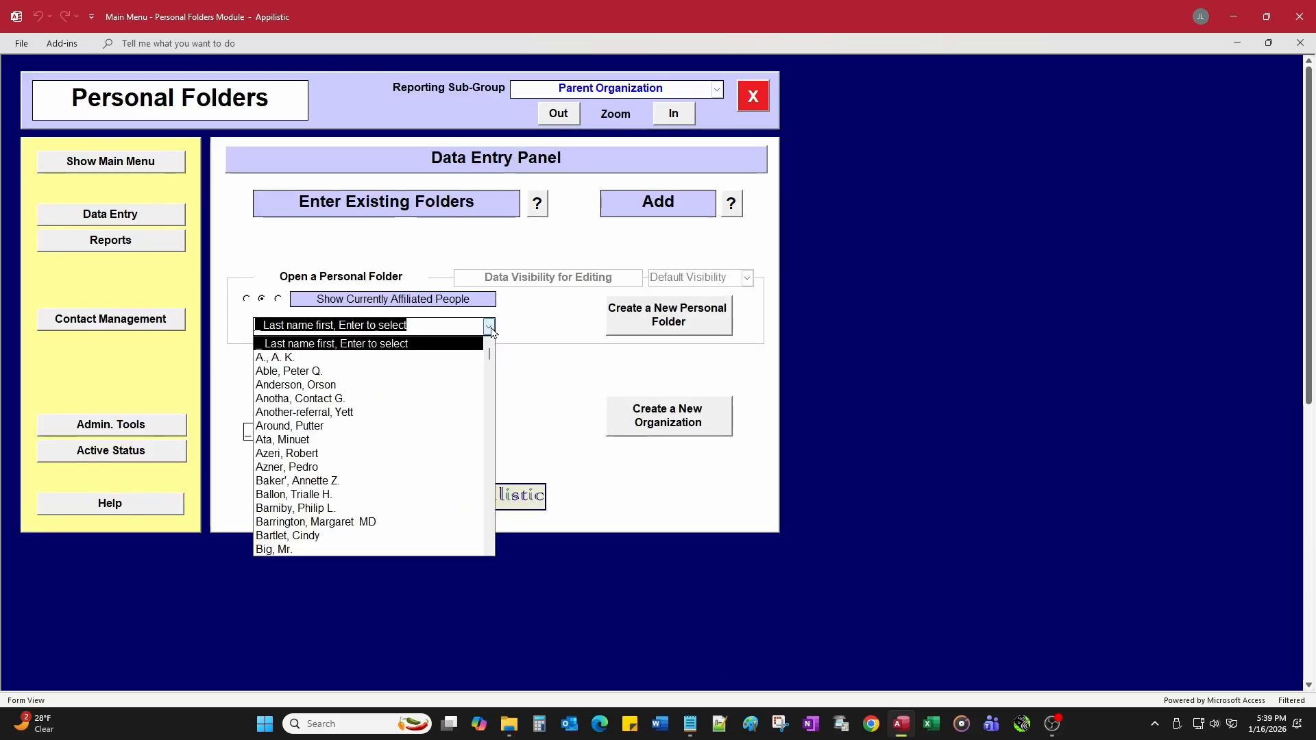
type("chan")
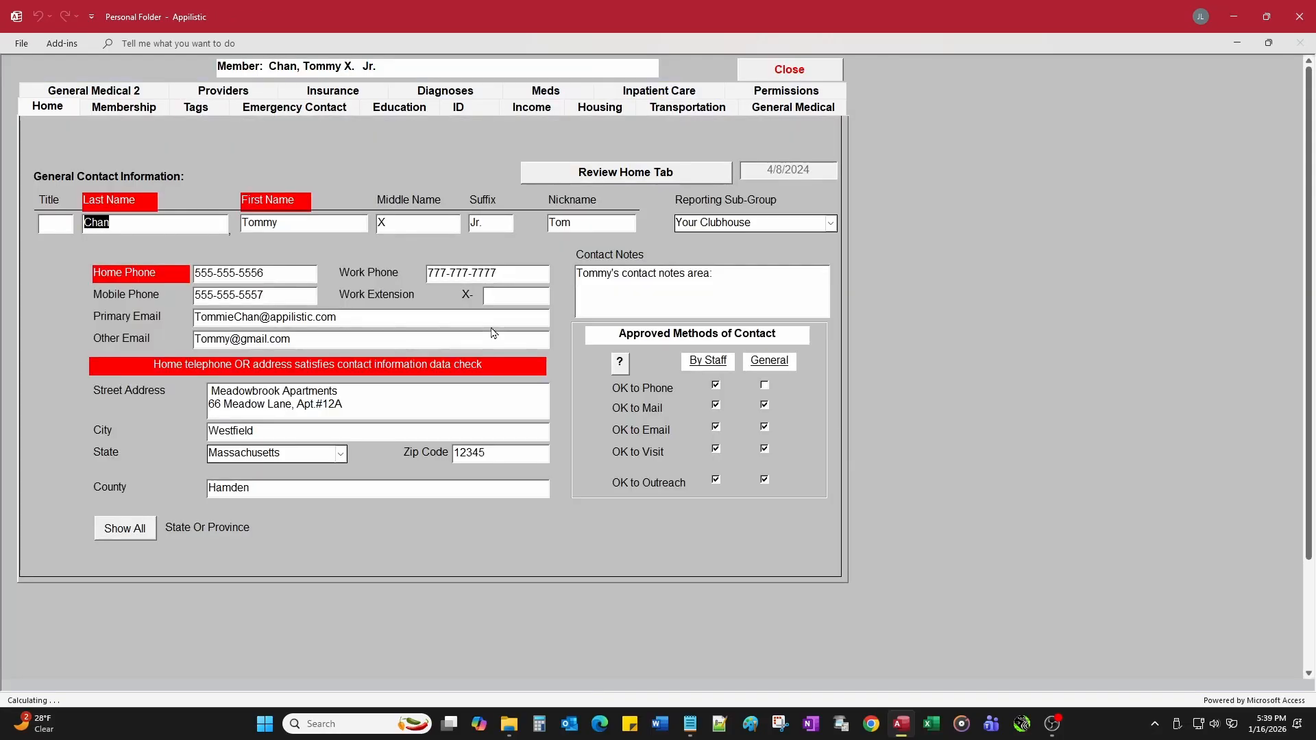
Step: Show the member's Database Permissions page to confirm the Worker user level
left_click(772, 94)
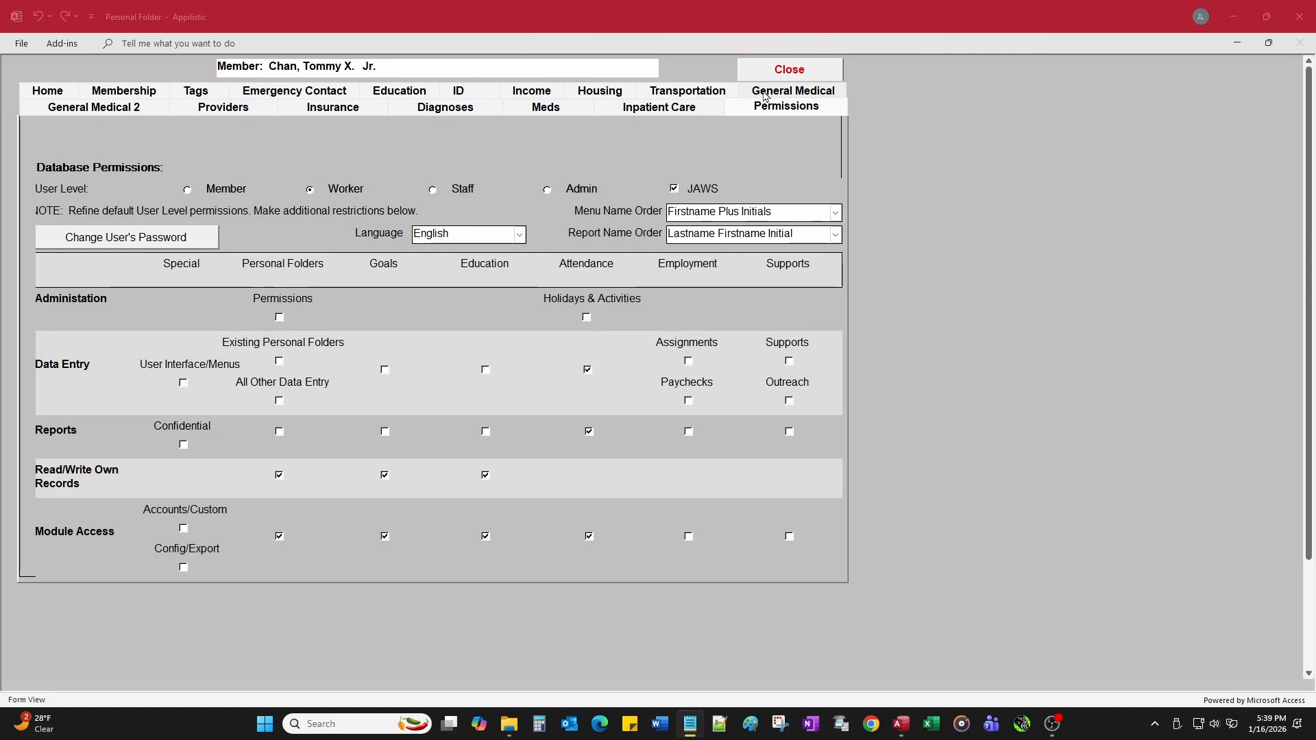
Step: Compare the Member, Worker, Staff and Admin user level defaults, ending back on Member
left_click(186, 192)
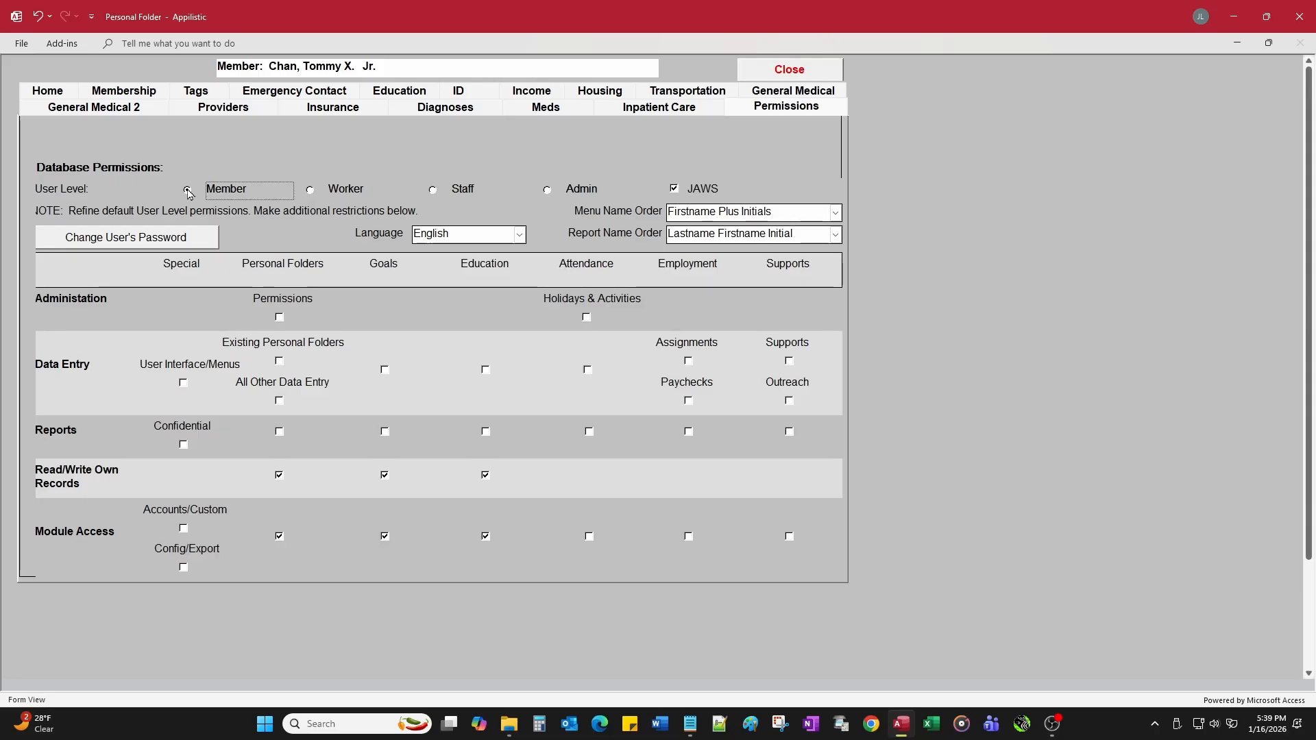
left_click(310, 196)
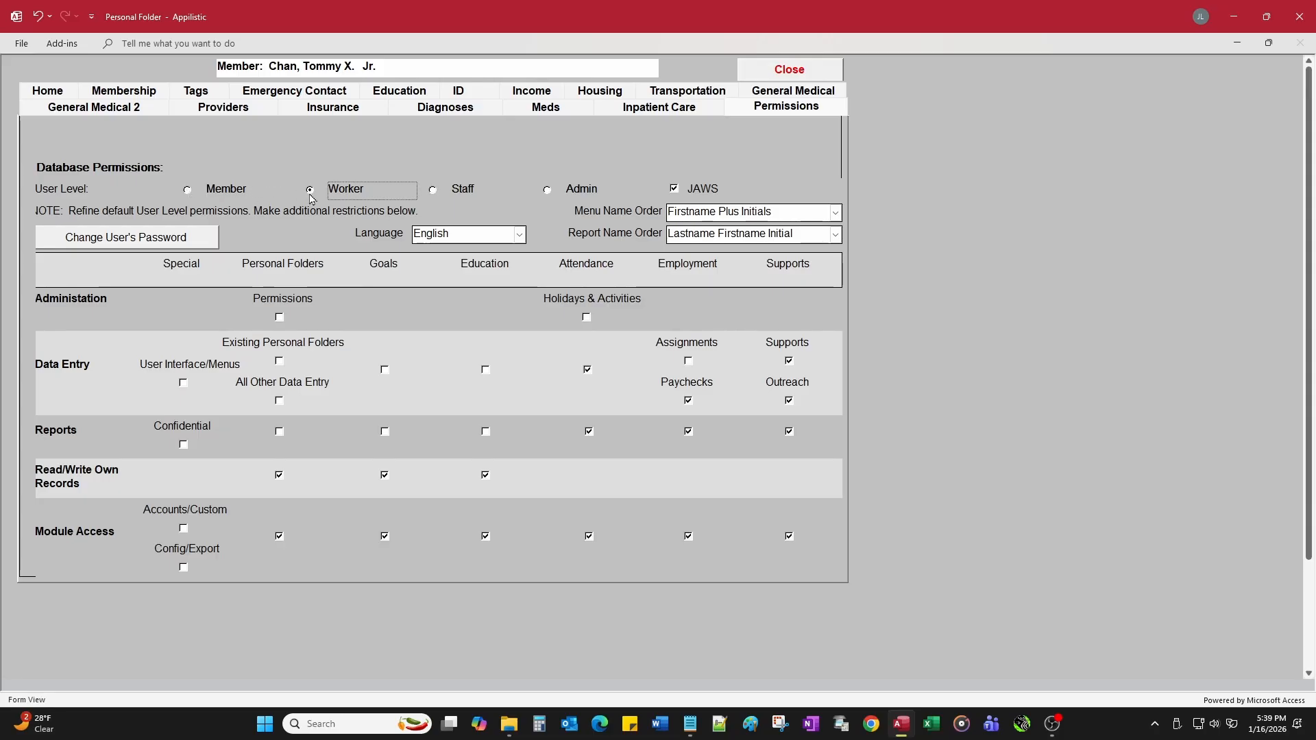
left_click(433, 193)
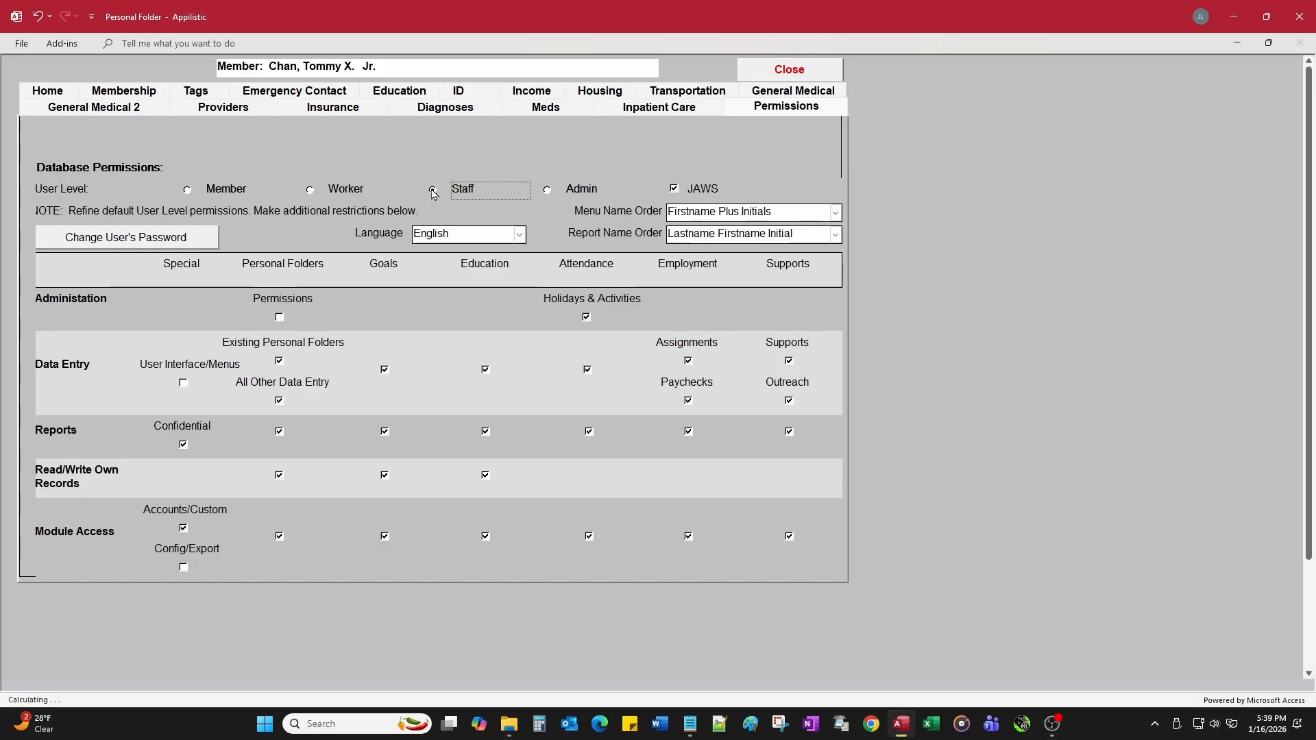
left_click(548, 190)
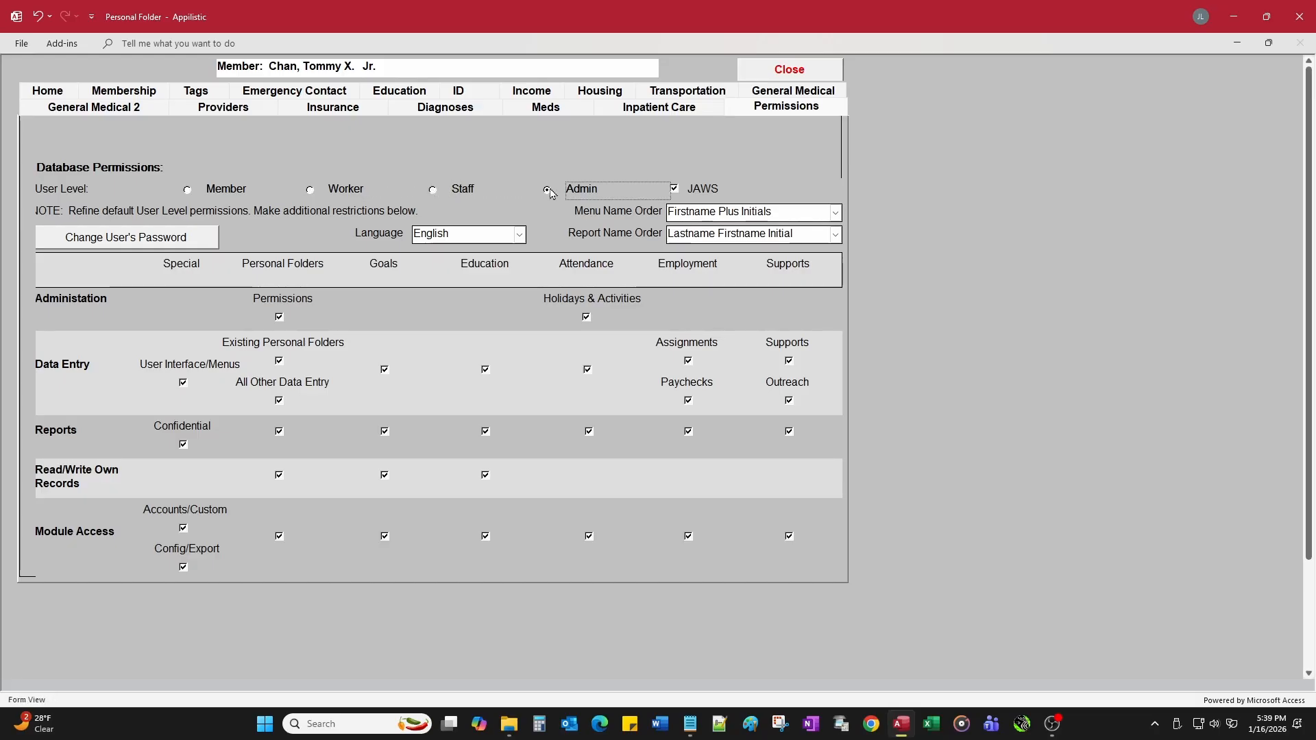
left_click(187, 190)
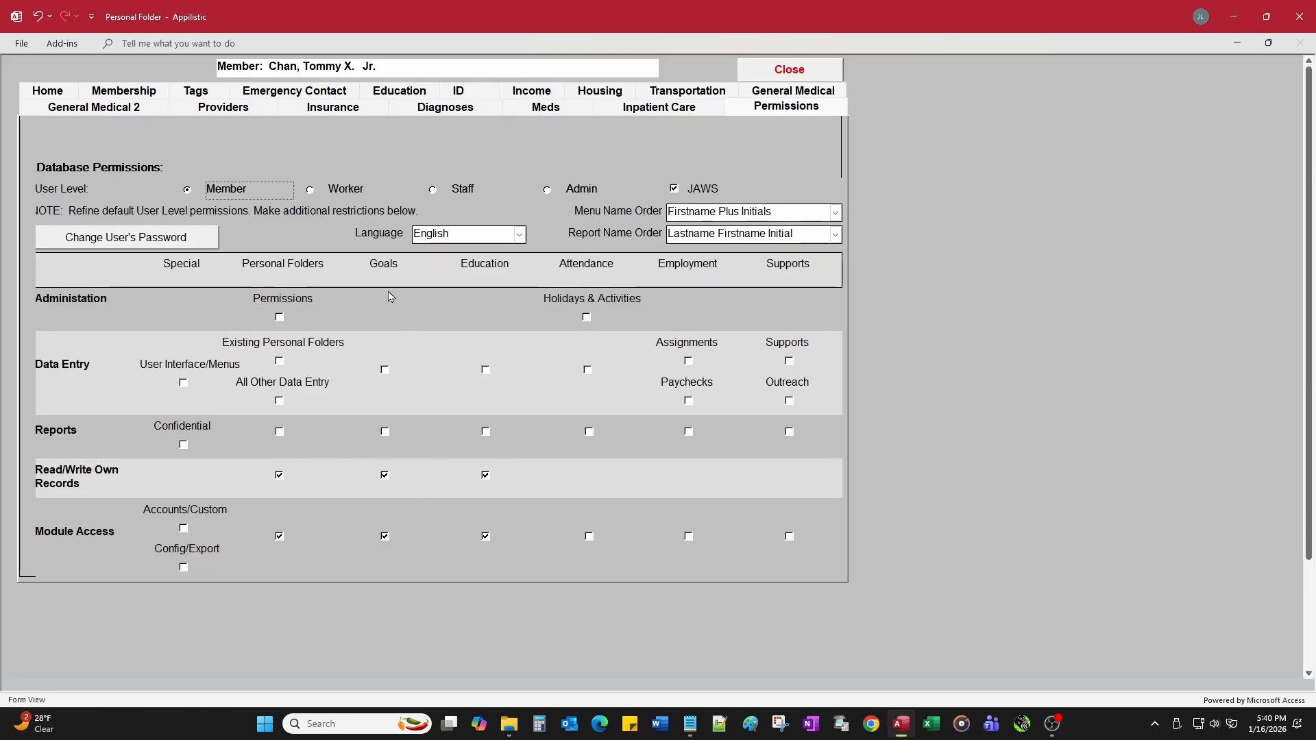
Step: Compare the Worker, Staff and Admin defaults again, then settle on Worker
left_click(311, 191)
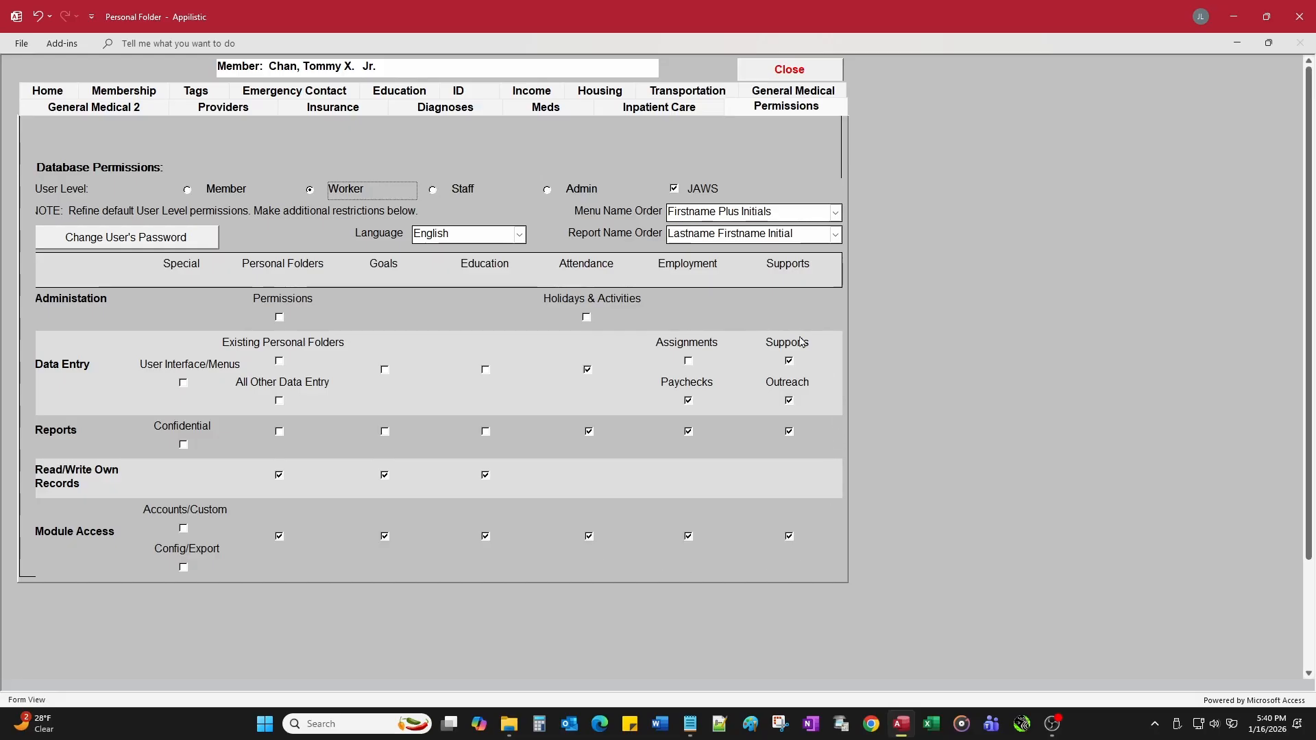
left_click(432, 195)
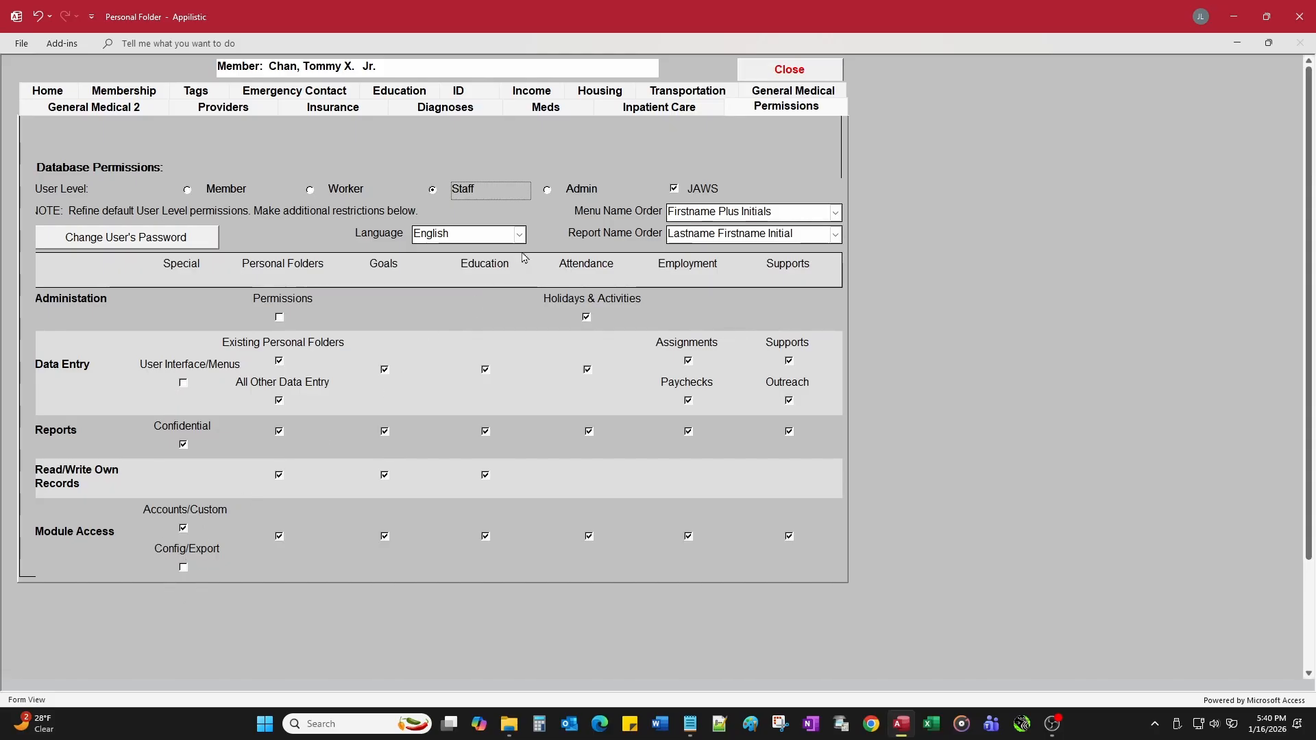
left_click(548, 190)
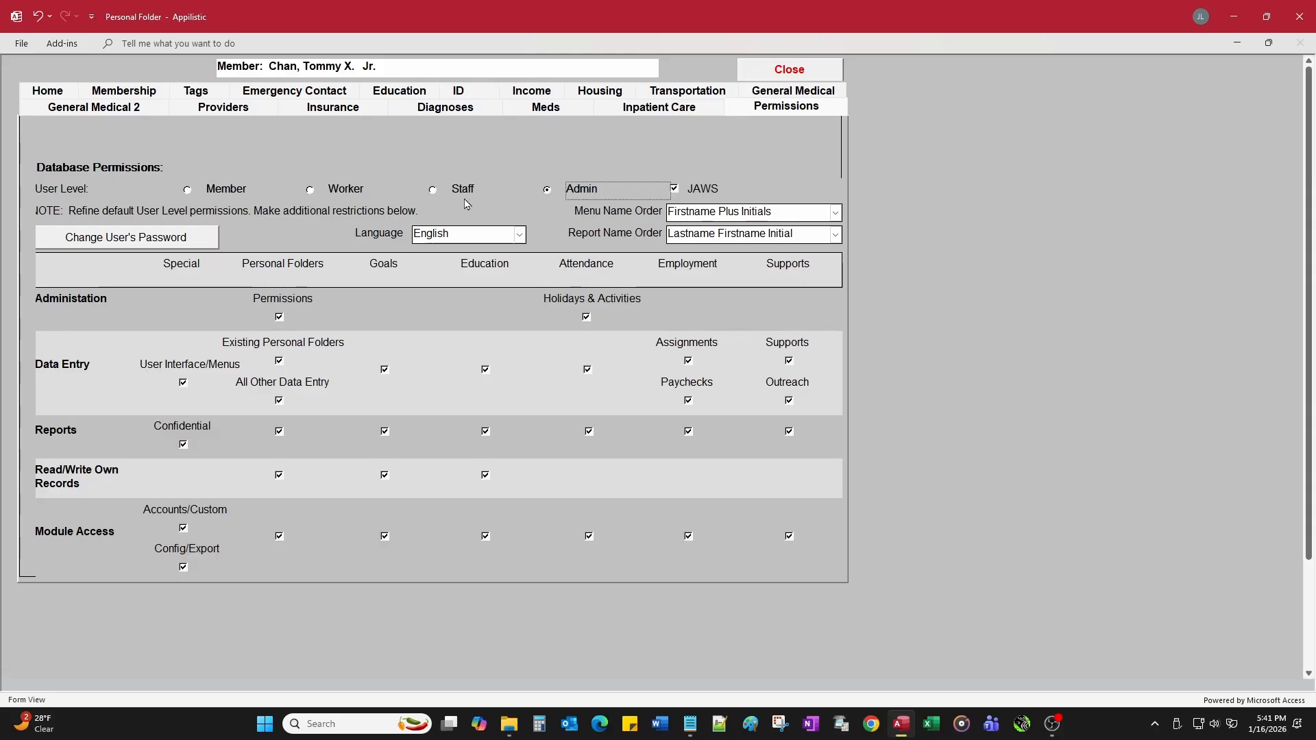
left_click(310, 191)
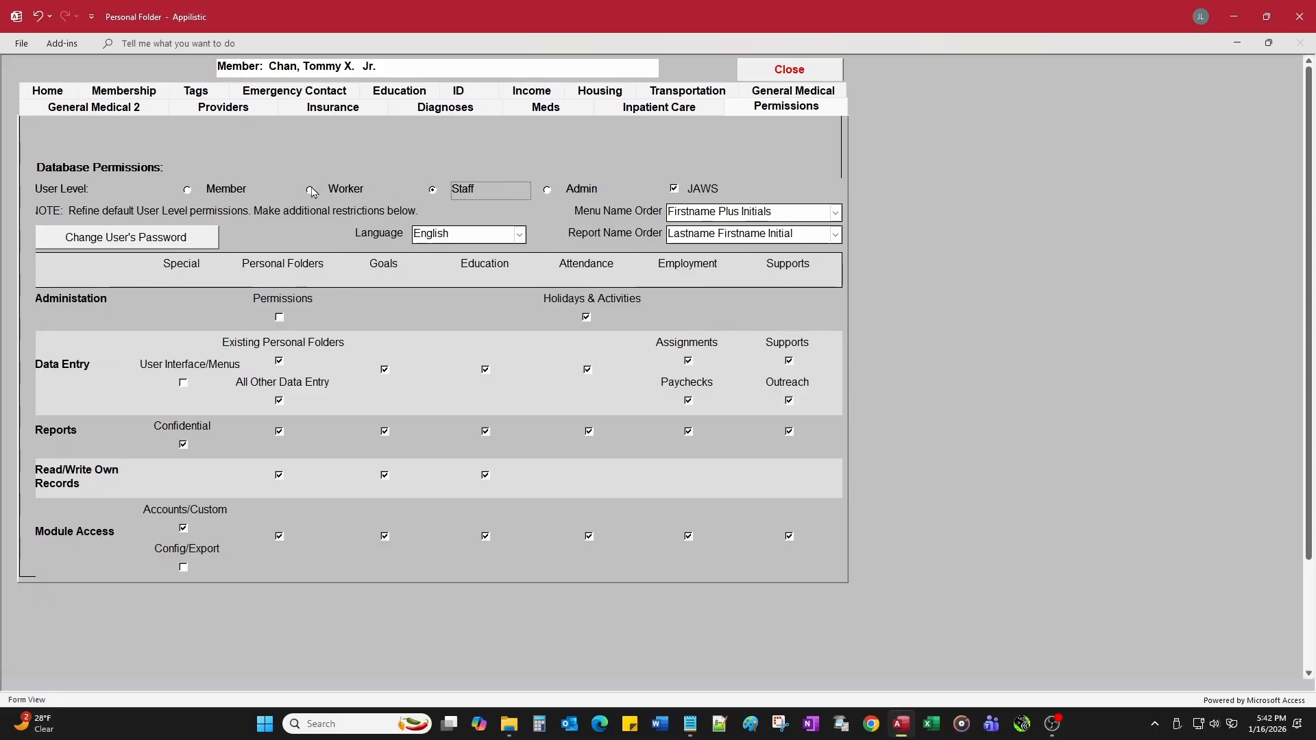
Step: At Worker level, clear the Paychecks, Employment, Supports and Outreach data entry, report and module permissions
left_click(310, 191)
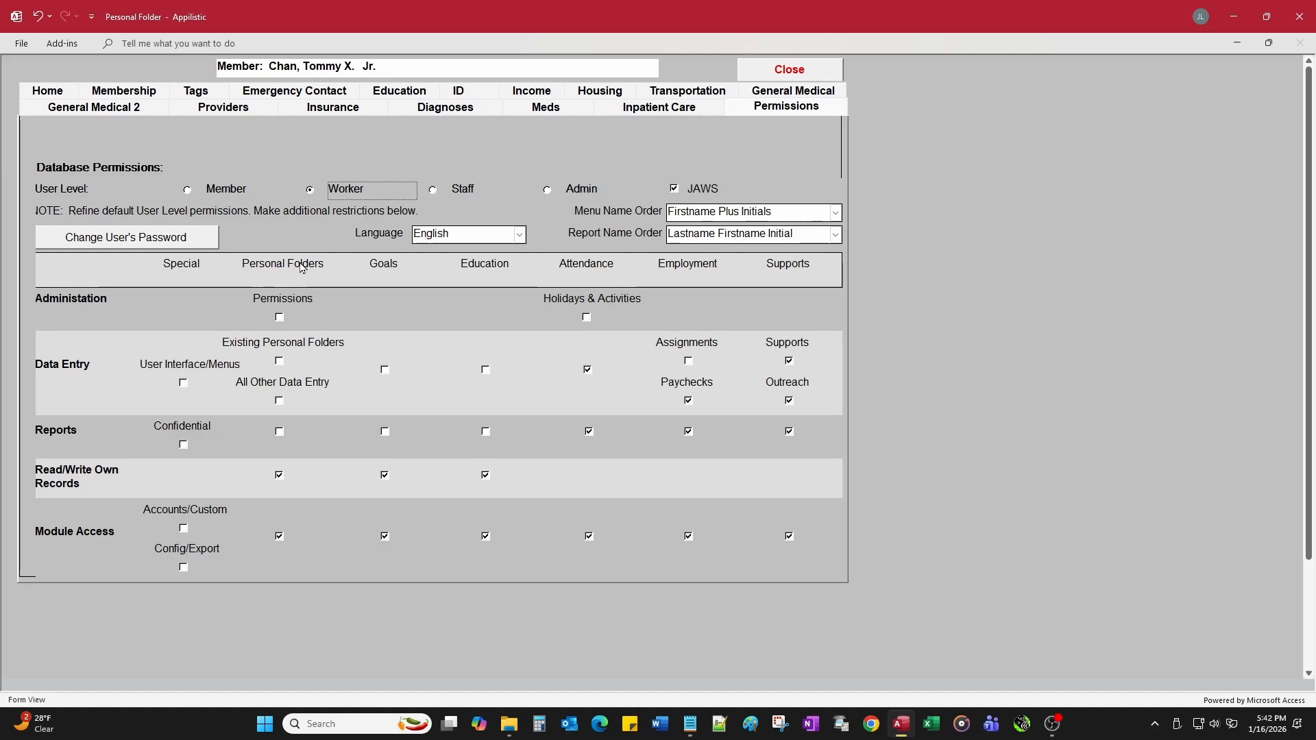
left_click(688, 401)
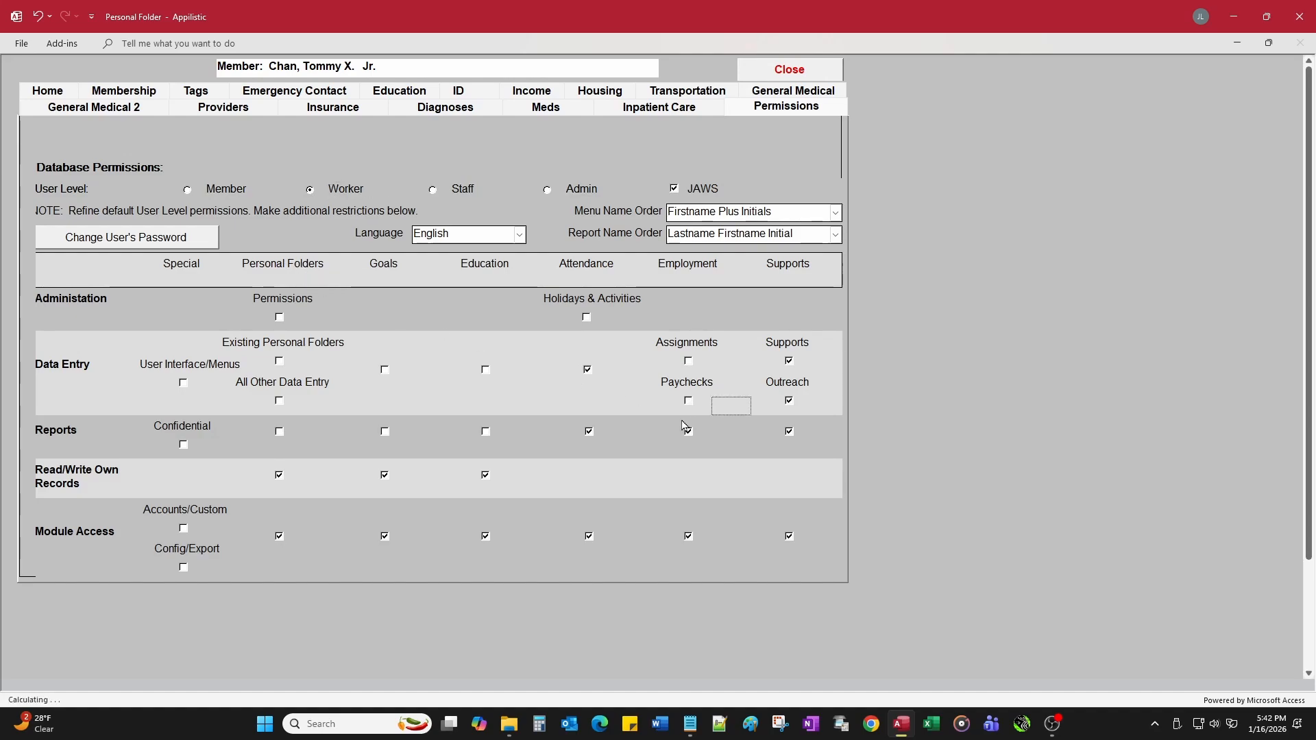
left_click(688, 433)
left_click(688, 537)
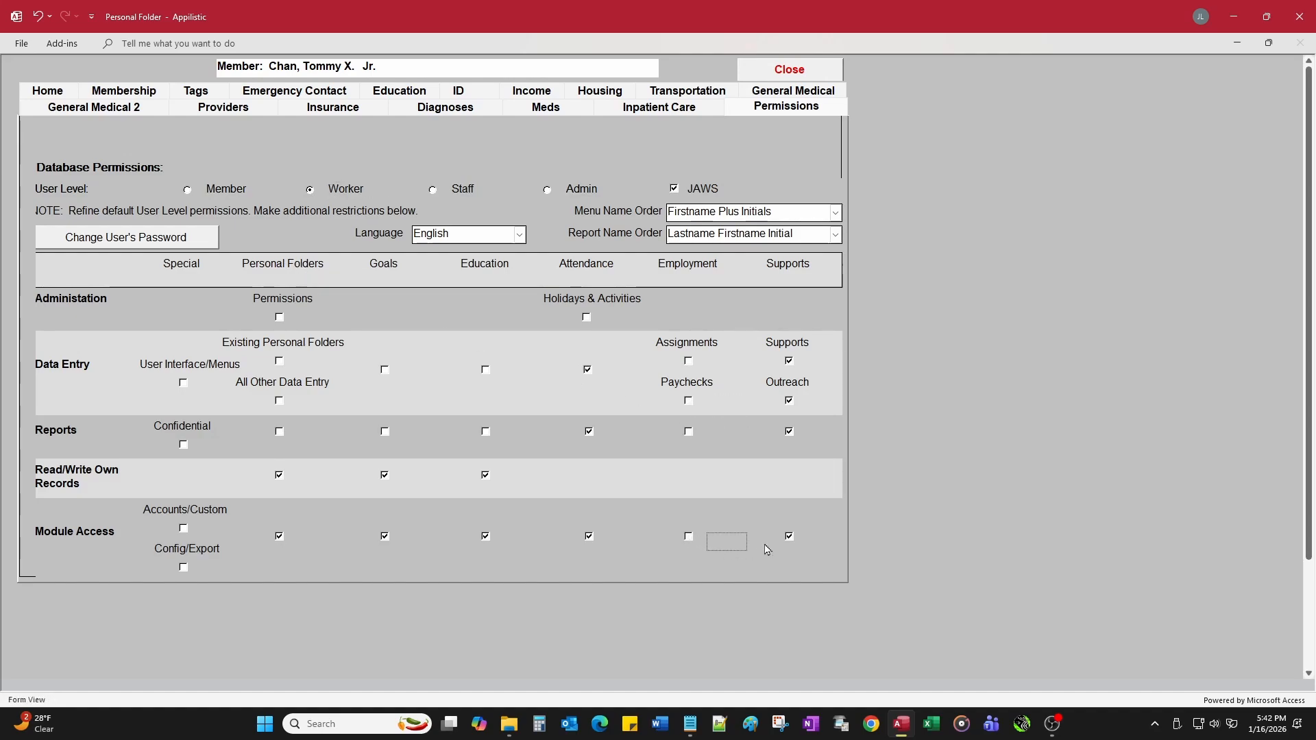
left_click(789, 537)
left_click(789, 432)
left_click(789, 401)
left_click(789, 361)
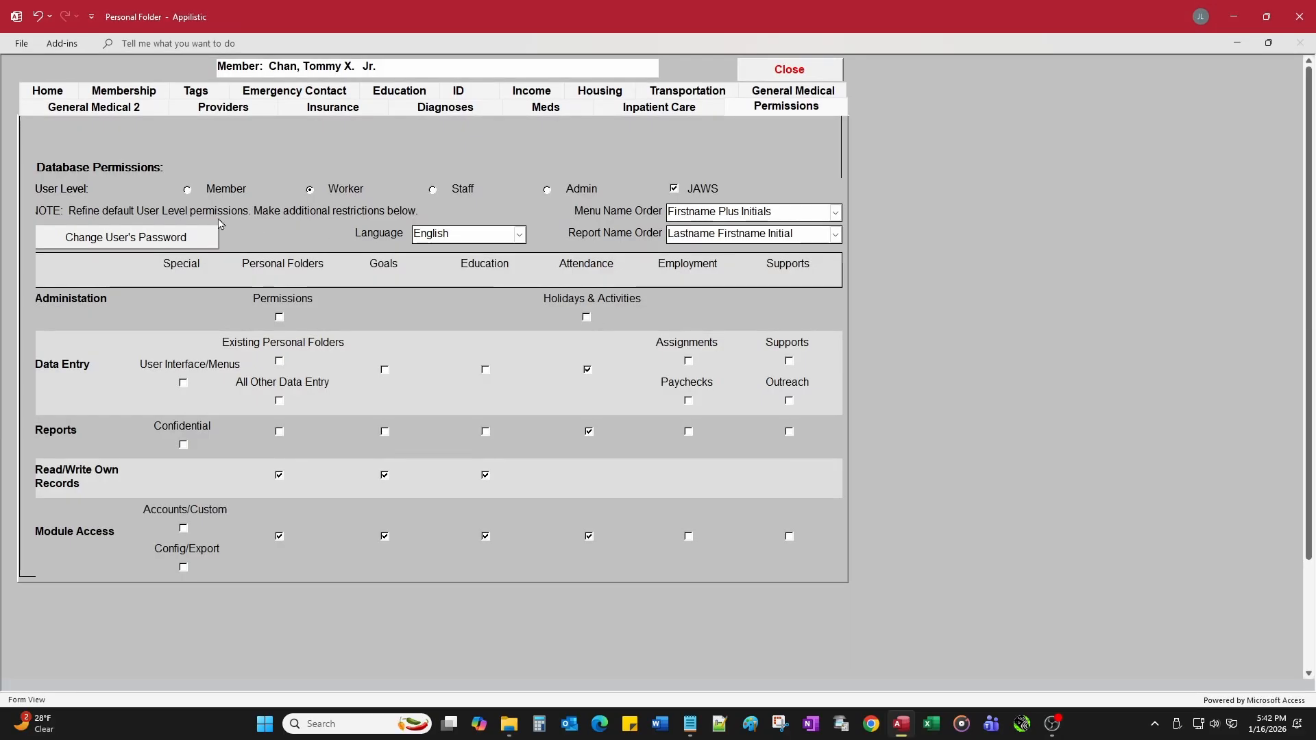
left_click(193, 240)
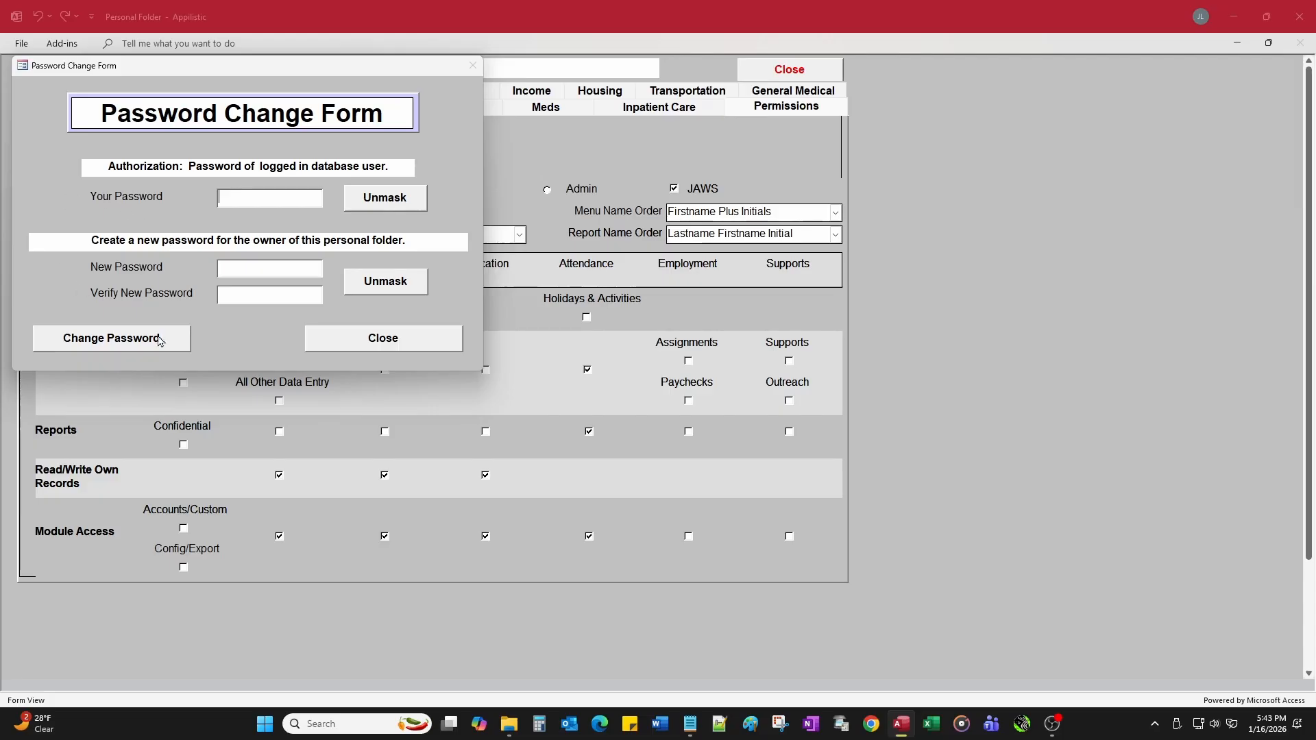
left_click(384, 338)
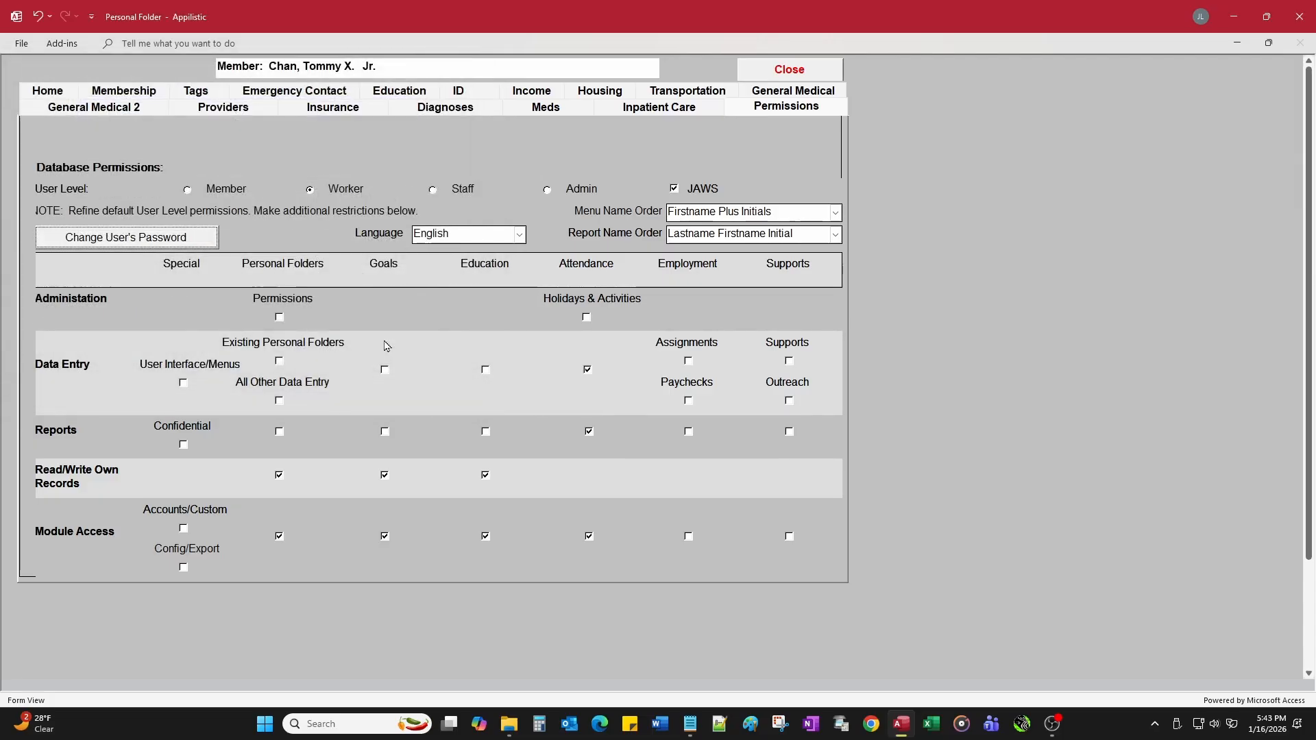
Step: Close the personal folder and open the Configuration module from the main menu
left_click(754, 77)
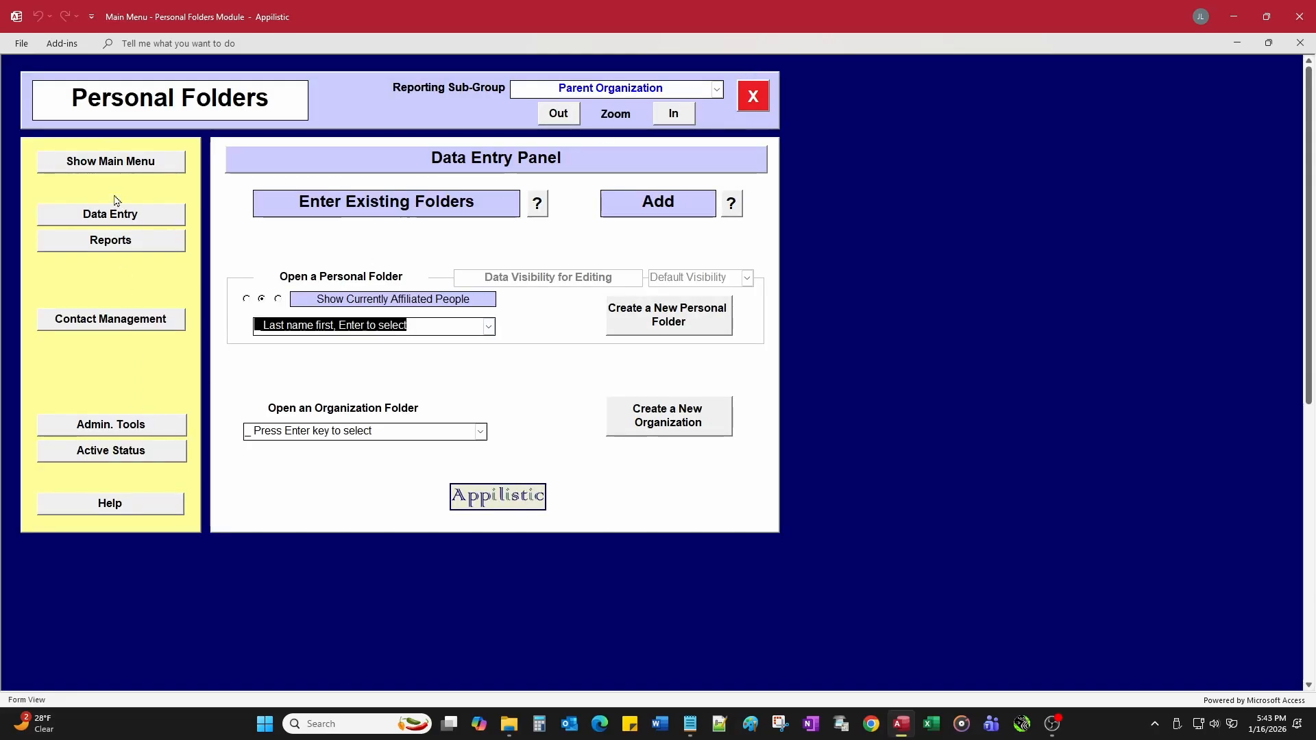
left_click(111, 166)
left_click(103, 508)
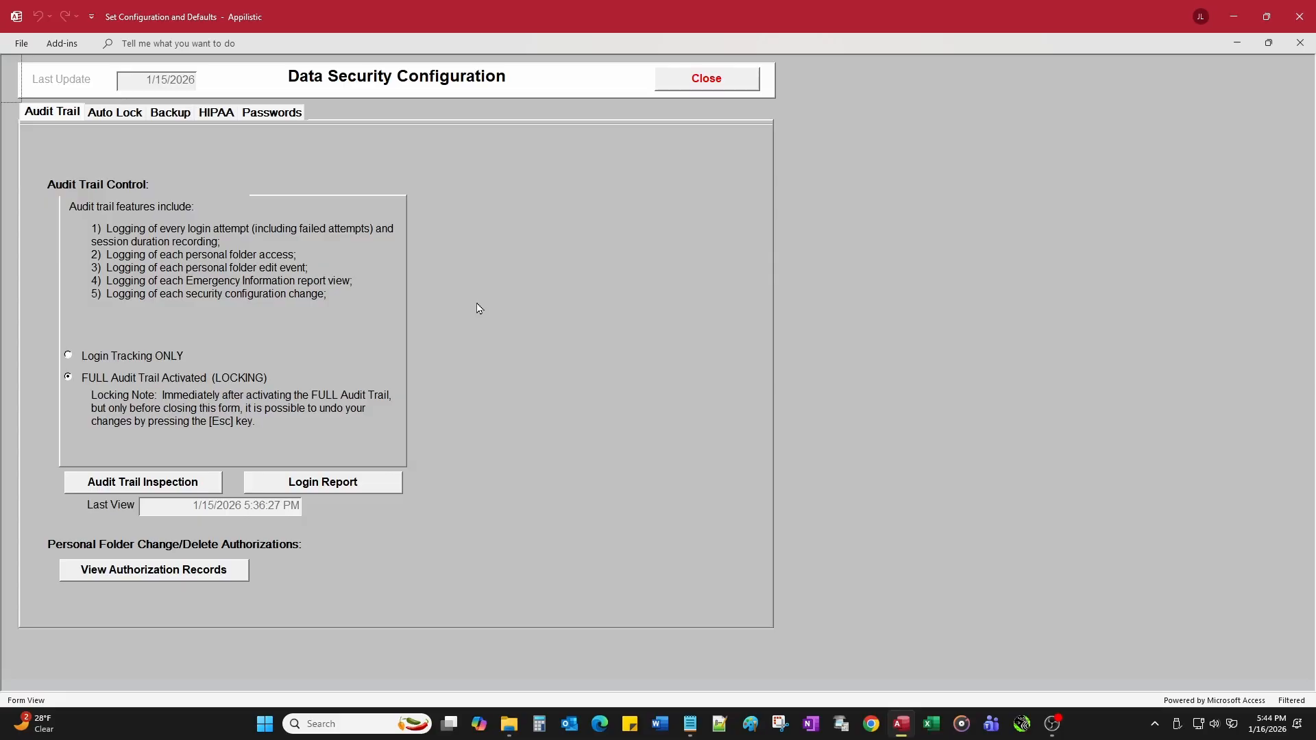
Step: Run the Audit Trail Inspection report filtered to Successful Login events
left_click(174, 485)
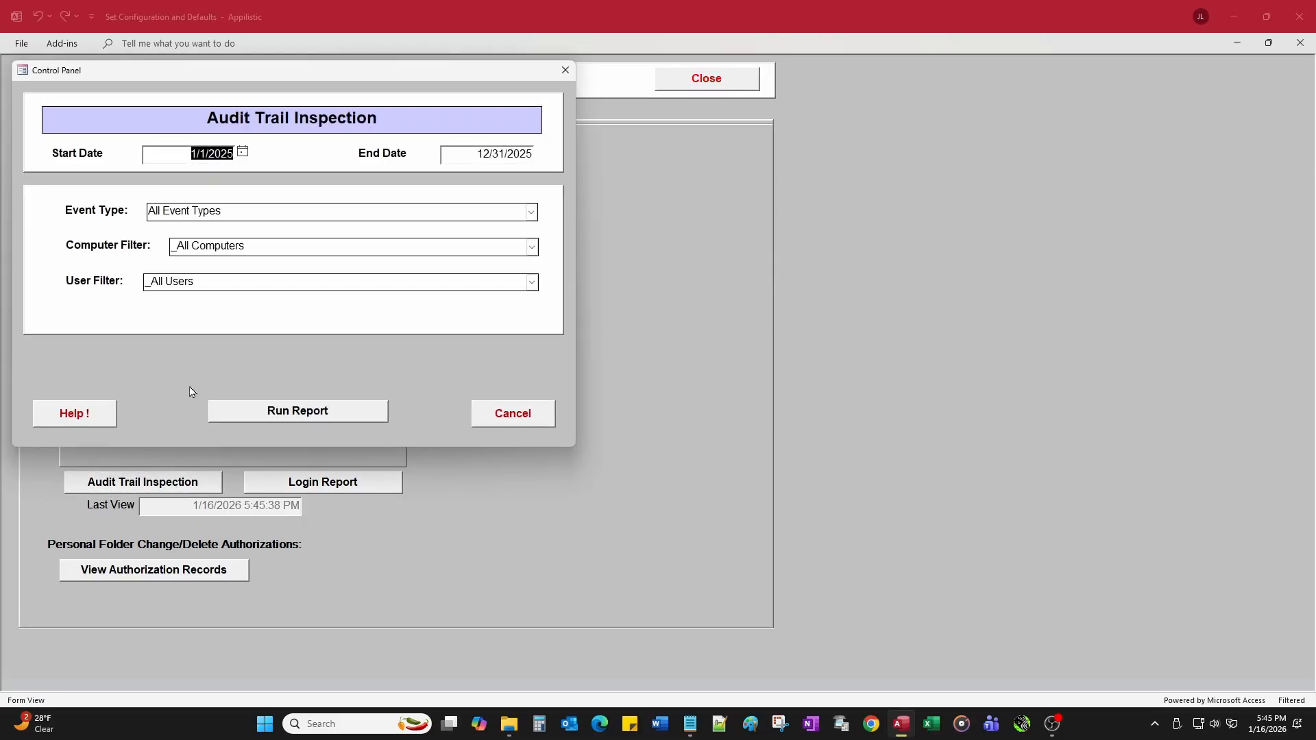
left_click(532, 212)
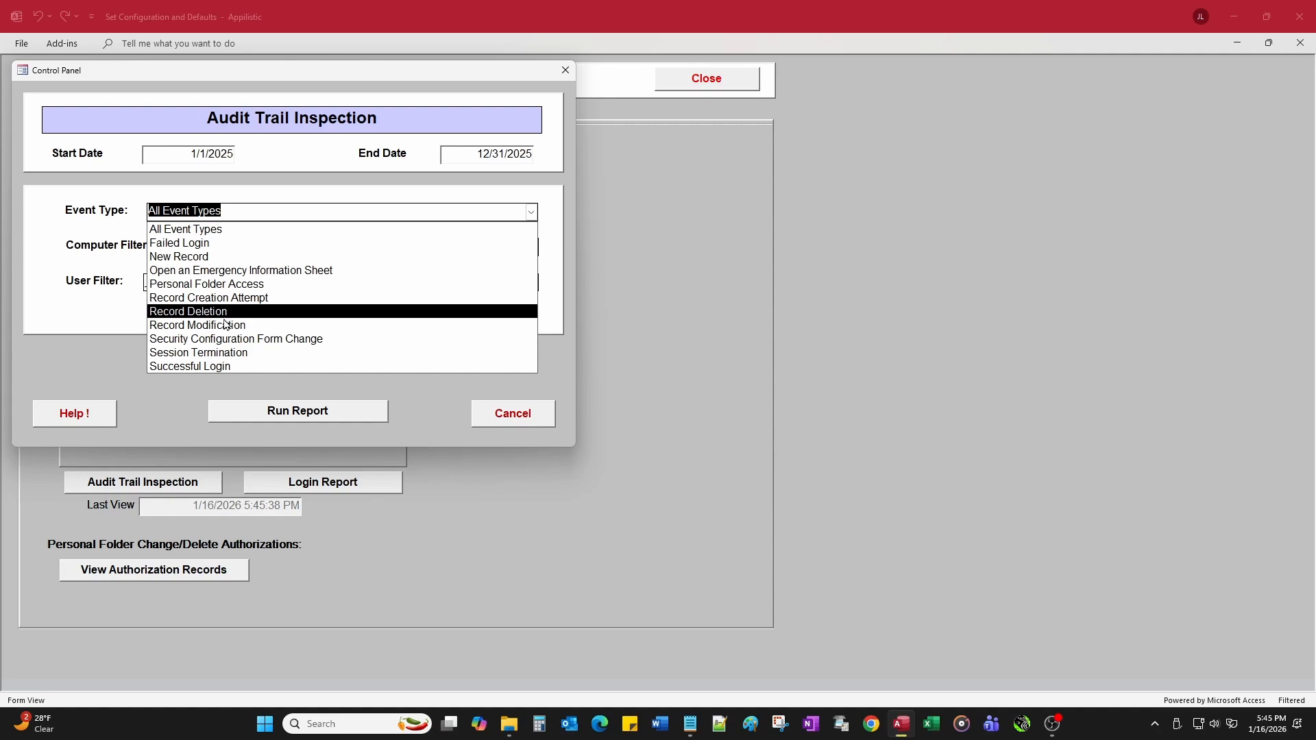
left_click(217, 368)
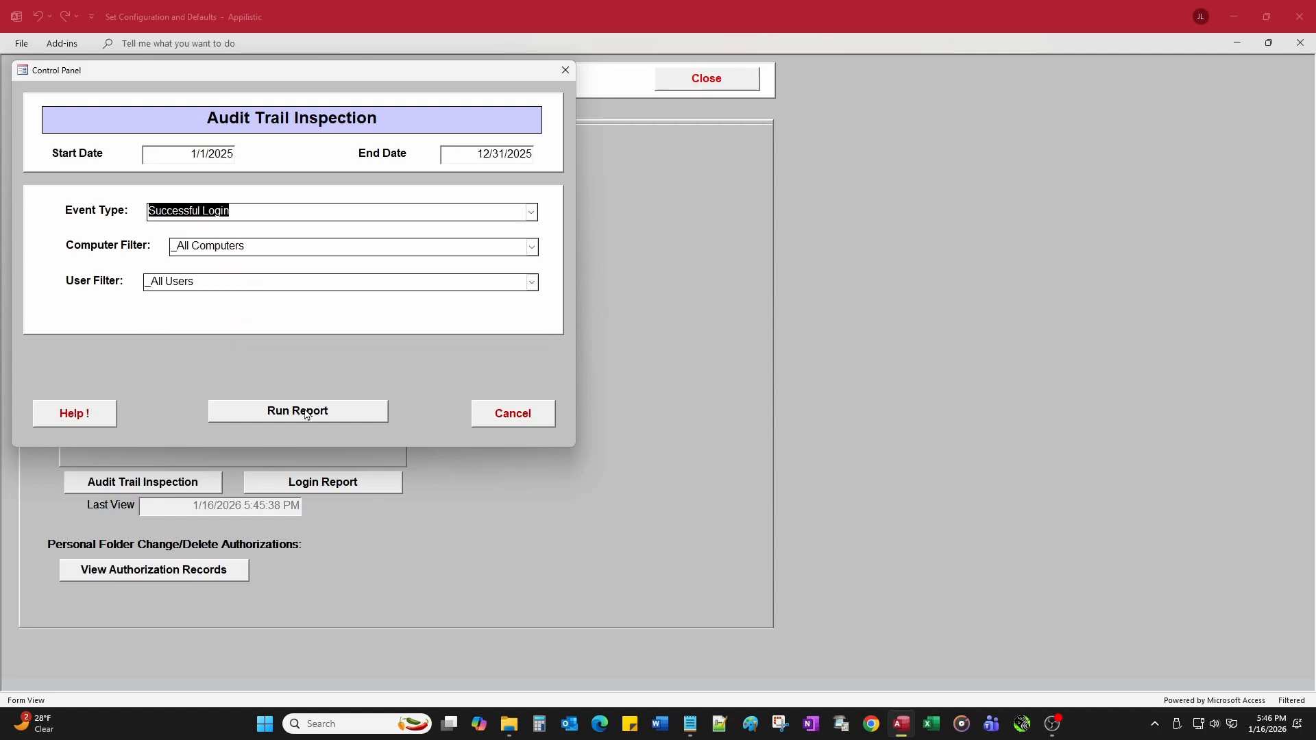
left_click(306, 413)
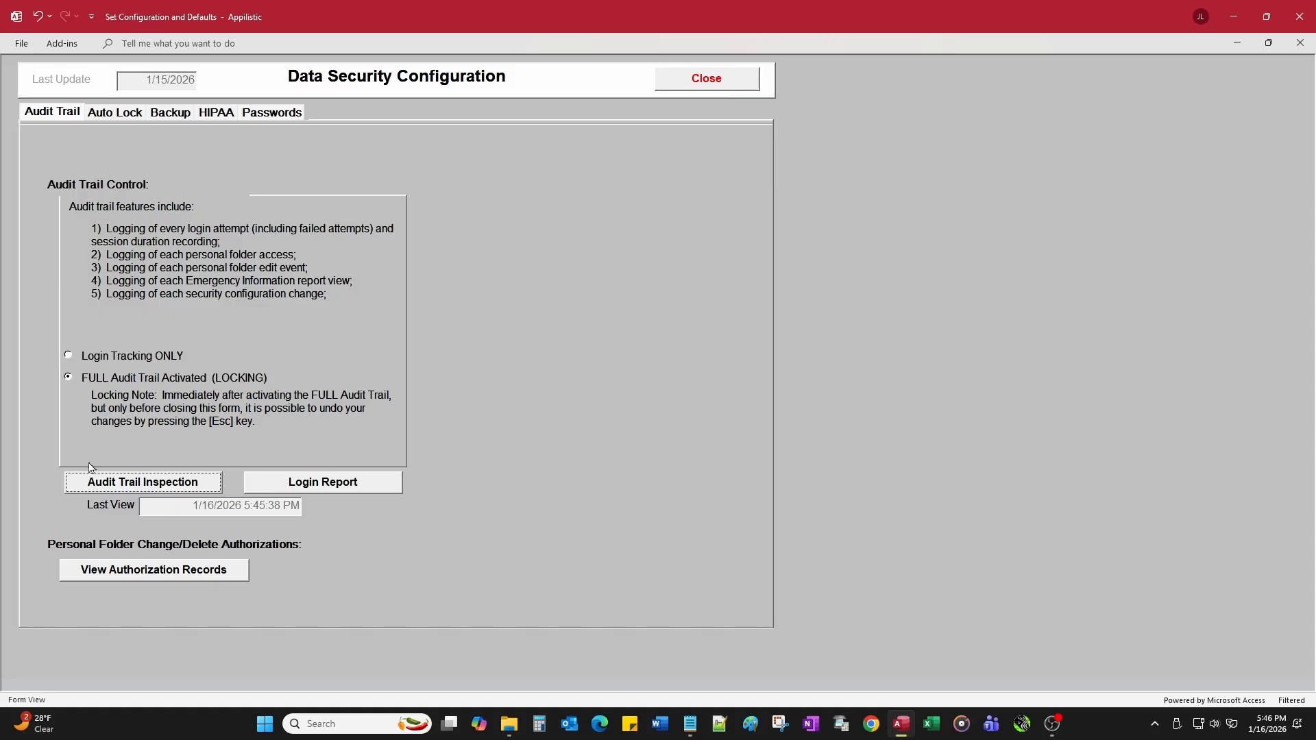
Step: Run the Audit Trail Inspection report again with All Event Types
left_click(151, 488)
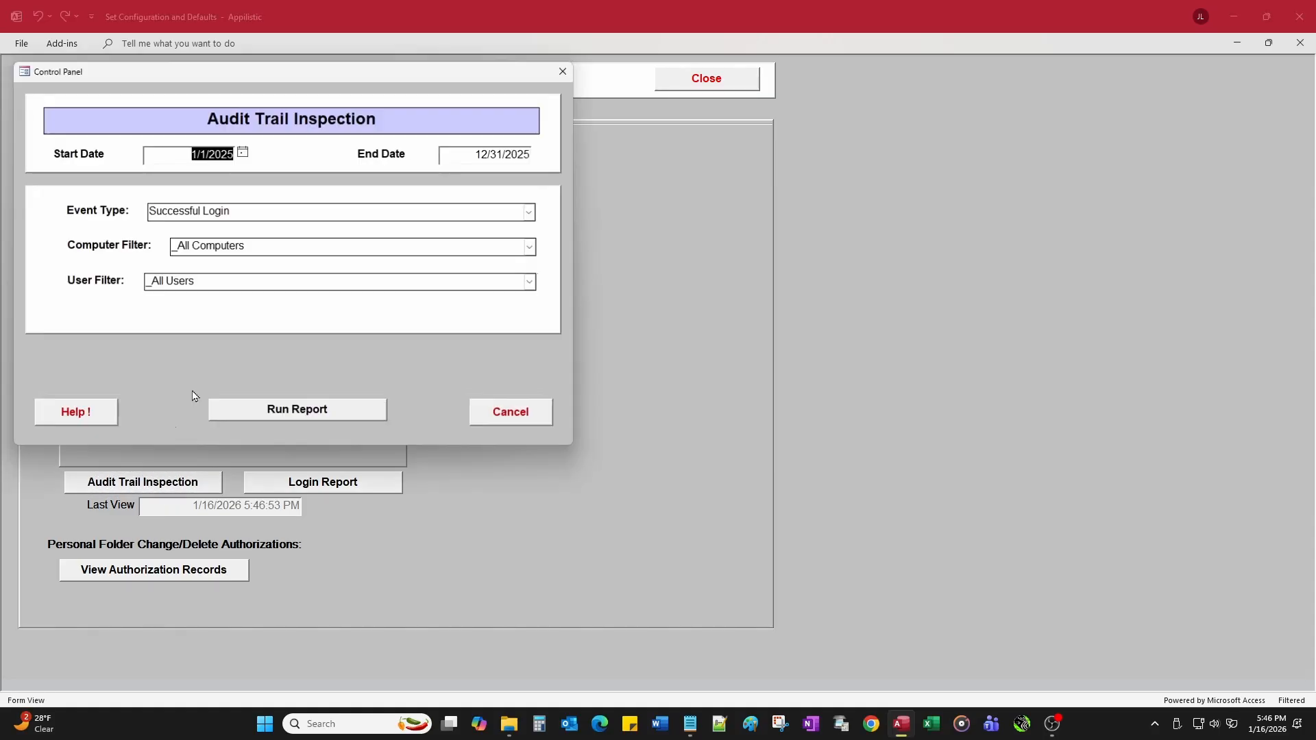
left_click(530, 212)
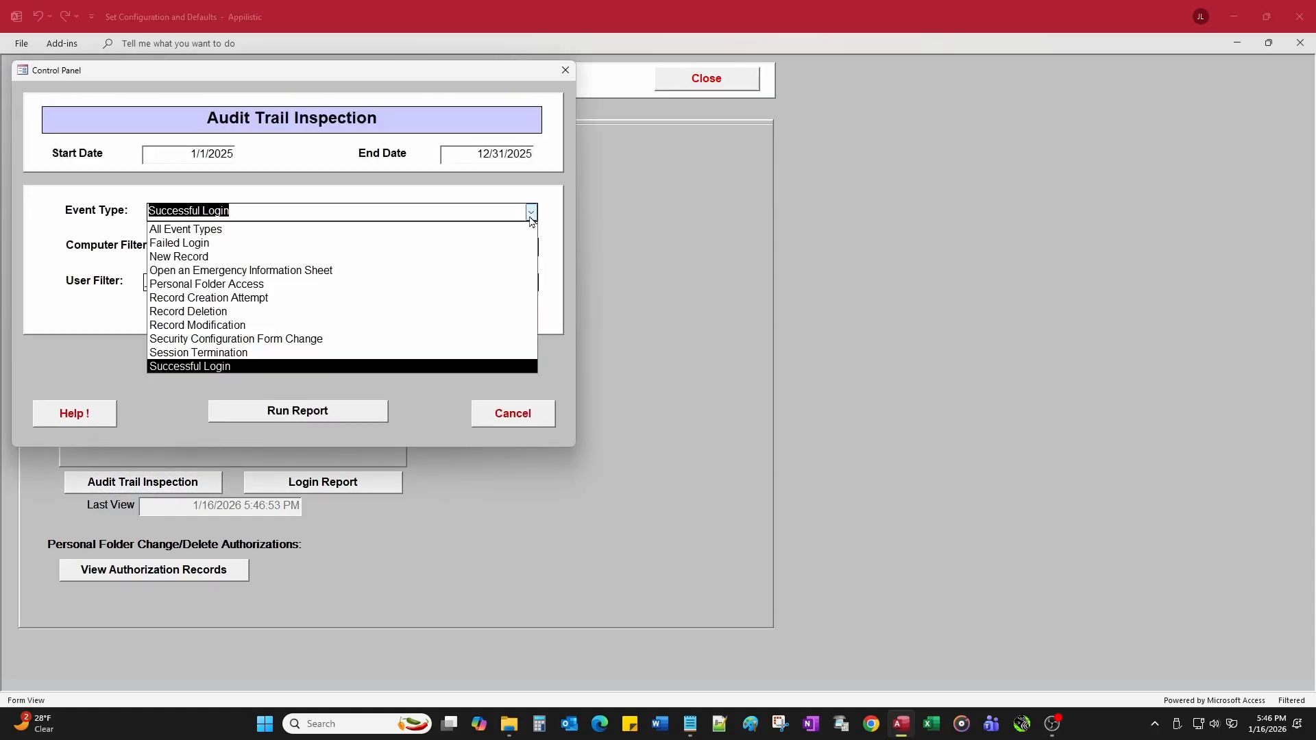
left_click(317, 232)
left_click(299, 411)
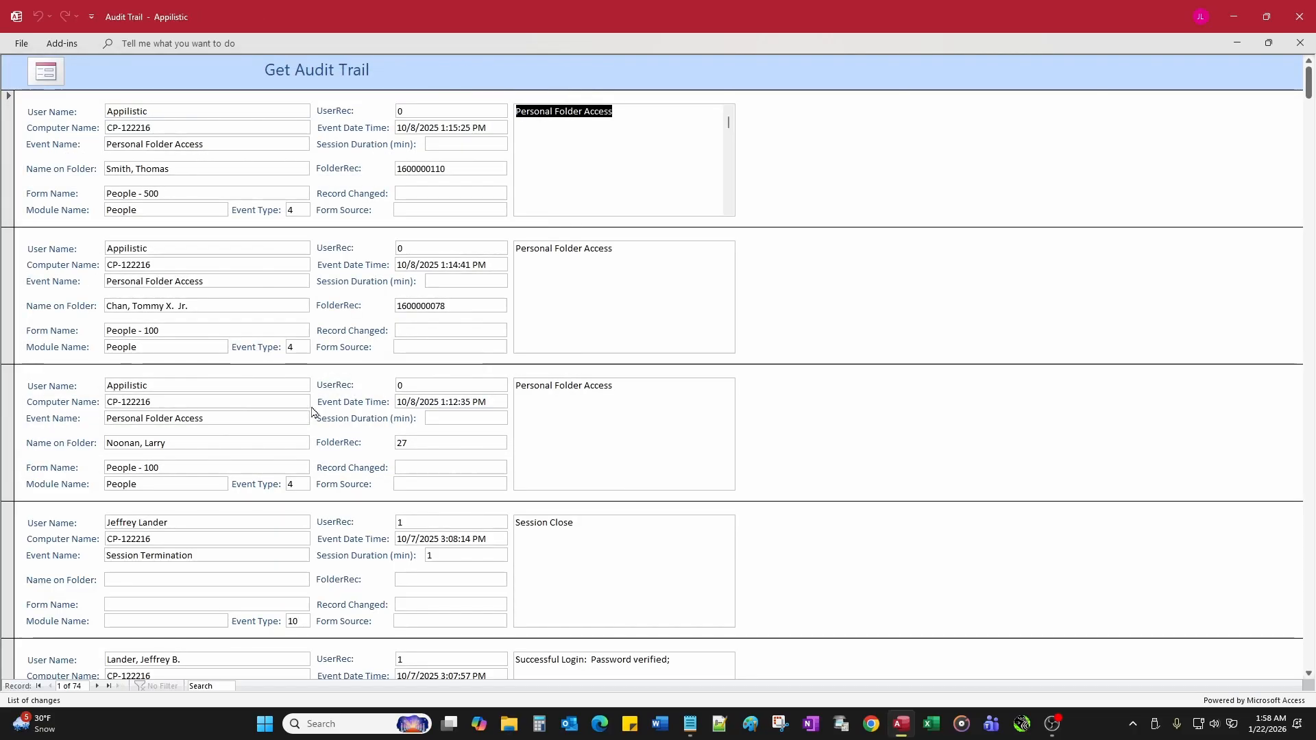
Step: Page down the 74 audit records to the Record Modification entry listing the permission changes
left_click(1310, 417)
left_click(1310, 417)
left_click(1310, 416)
left_click(1310, 417)
left_click(1310, 417)
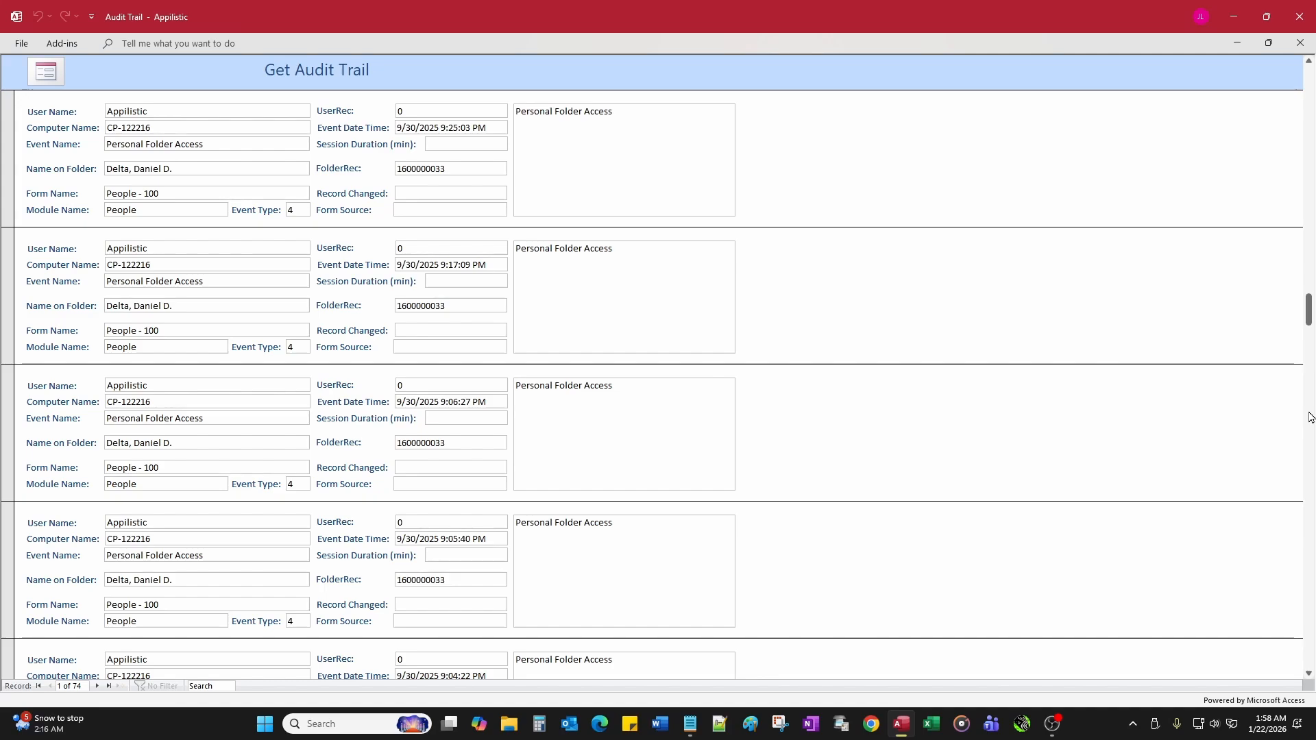
left_click(1310, 417)
left_click(1310, 417)
left_click(1311, 469)
left_click(1311, 469)
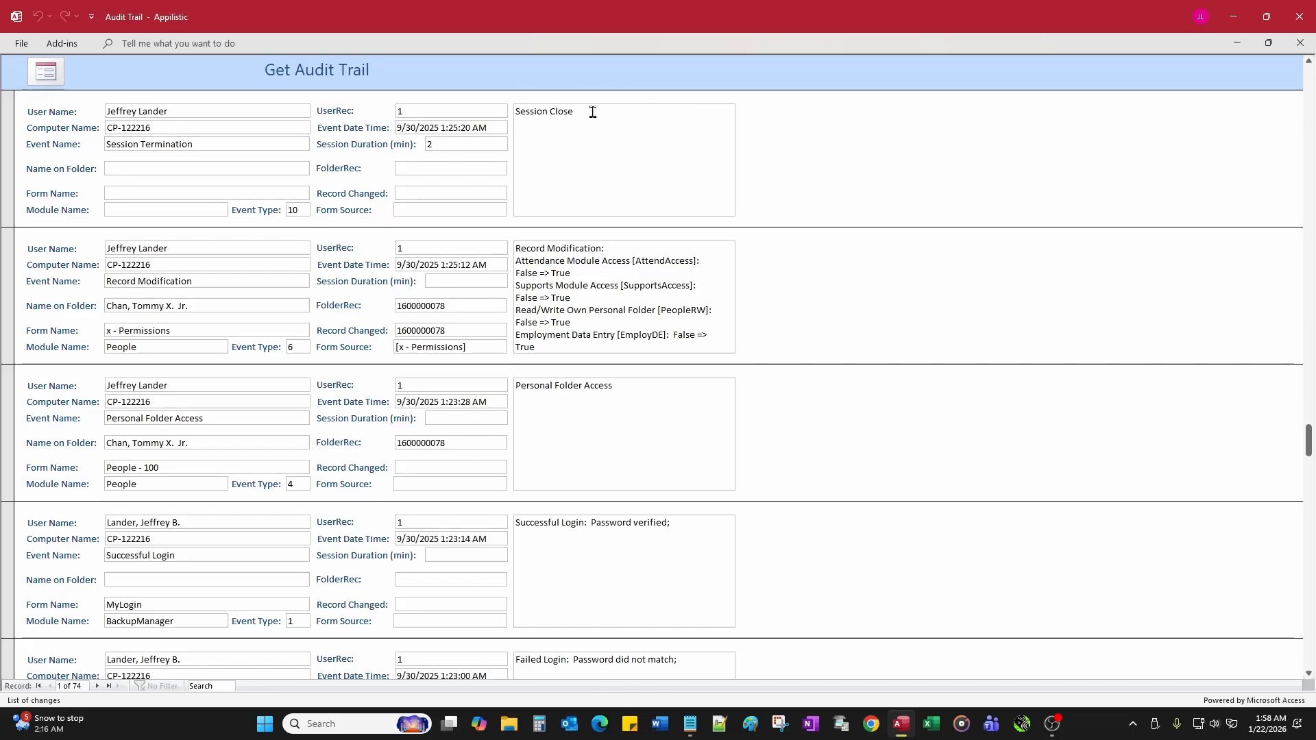
Step: Close the audit trail report and the Data Security Configuration form, then exit Appilistic
left_click(1301, 45)
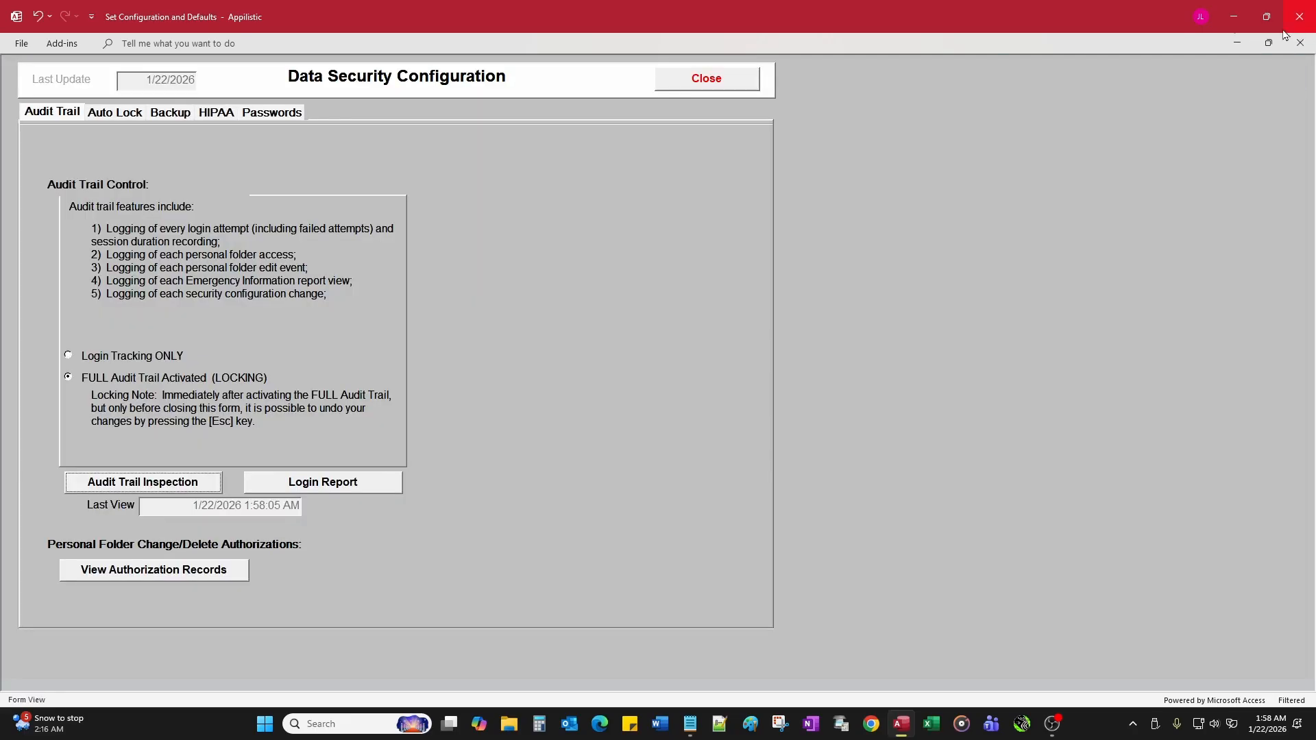
left_click(752, 79)
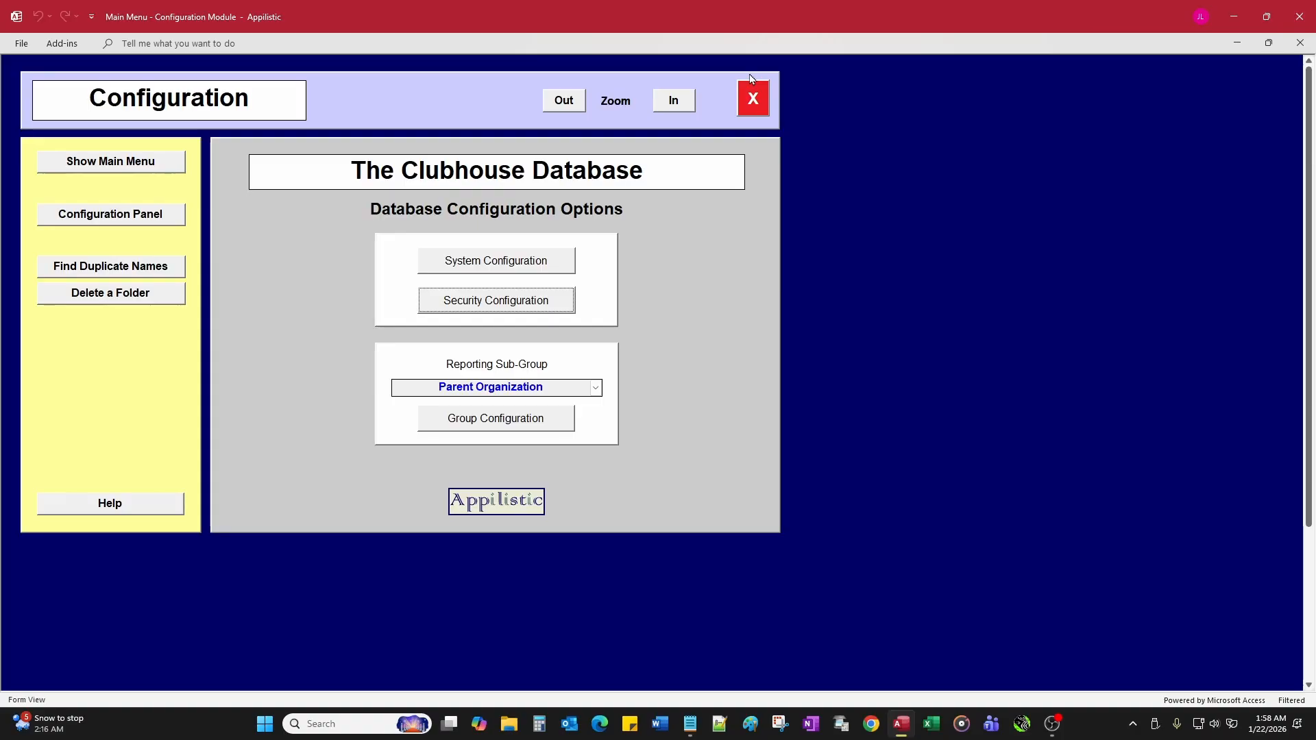
left_click(754, 98)
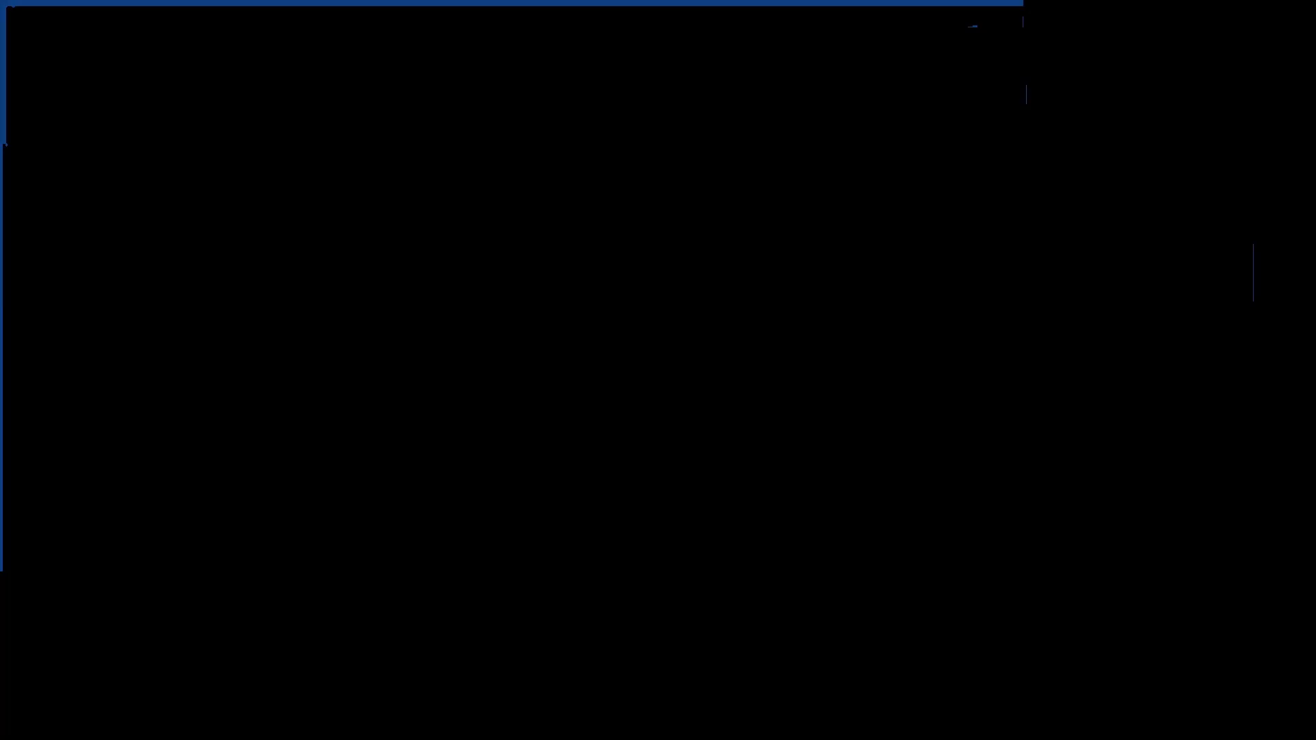